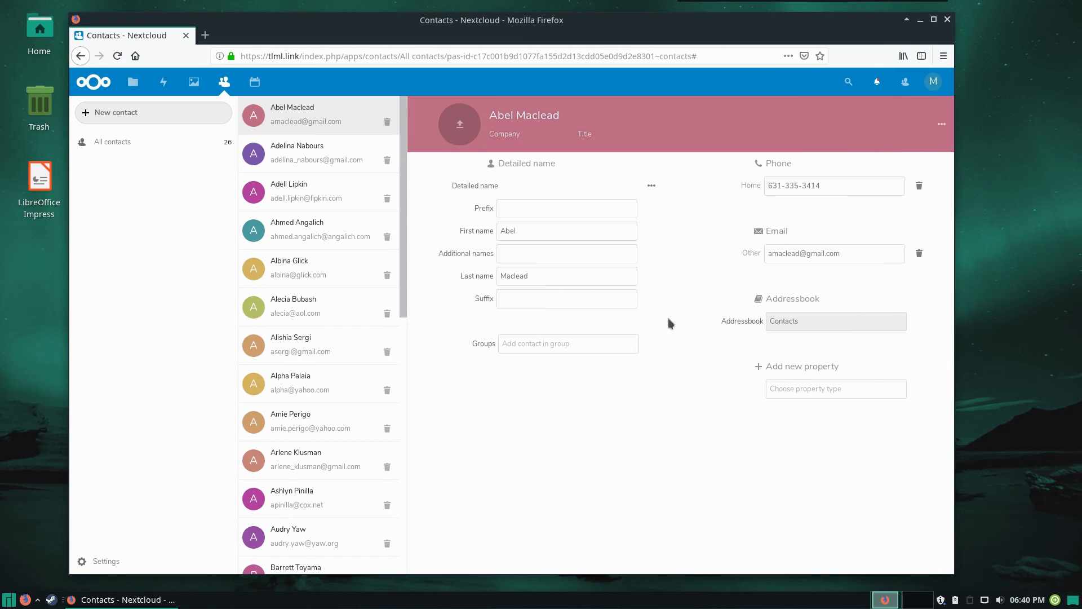
# Look through the full list of contacts stored in Nextcloud
pyautogui.scroll(-5, 334, 261)
pyautogui.scroll(-6, 334, 262)
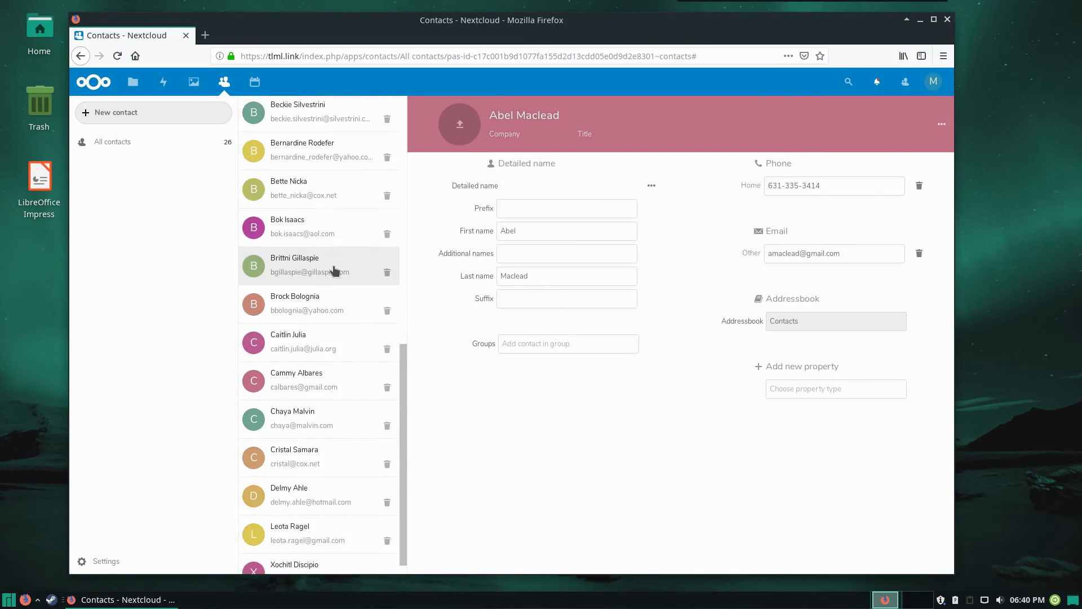
pyautogui.scroll(10, 334, 268)
pyautogui.scroll(2, 335, 273)
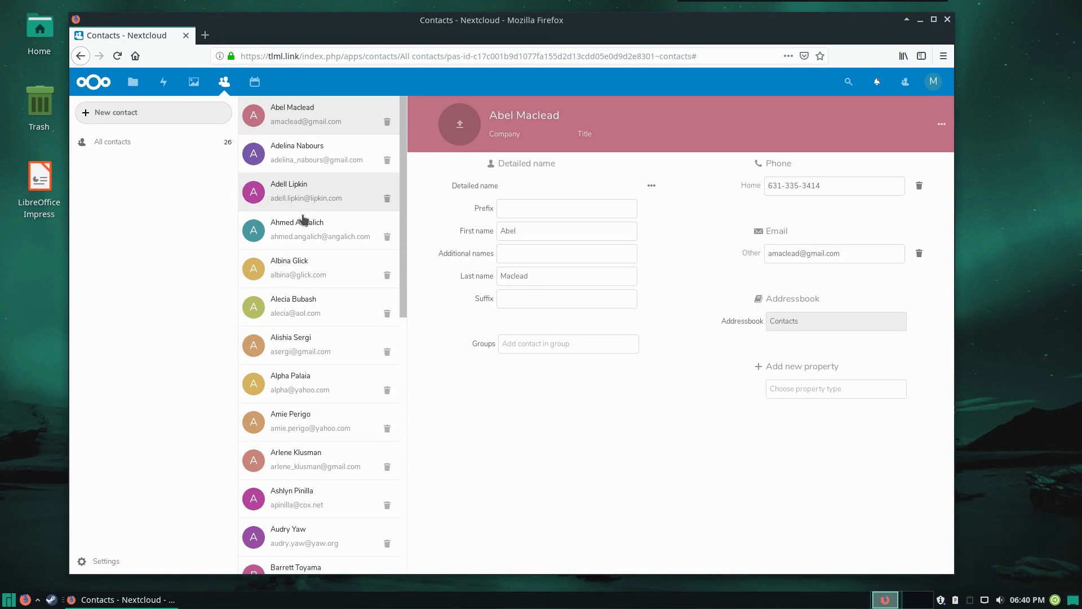
pyautogui.scroll(-6, 280, 261)
pyautogui.scroll(4, 297, 298)
pyautogui.scroll(2, 297, 299)
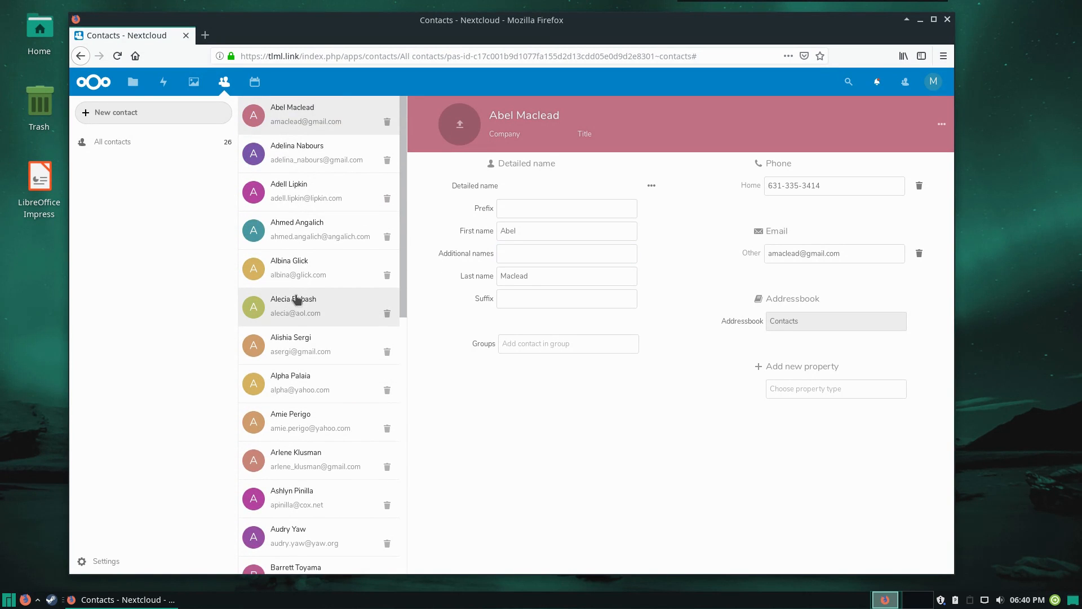
# View the Nextcloud calendar and file list, and return to the contacts
pyautogui.click(255, 82)
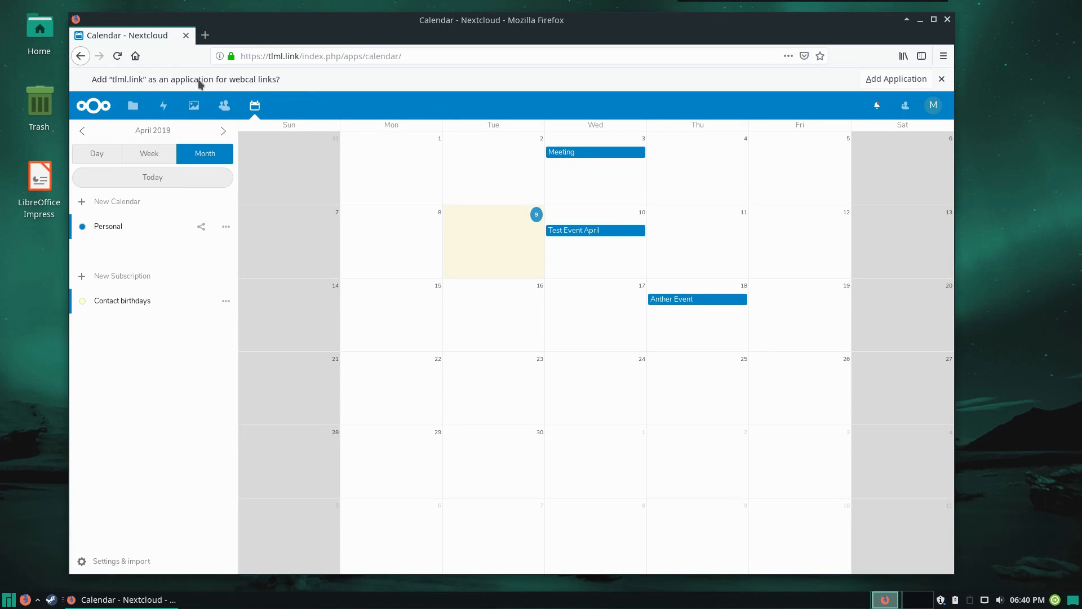
pyautogui.click(132, 106)
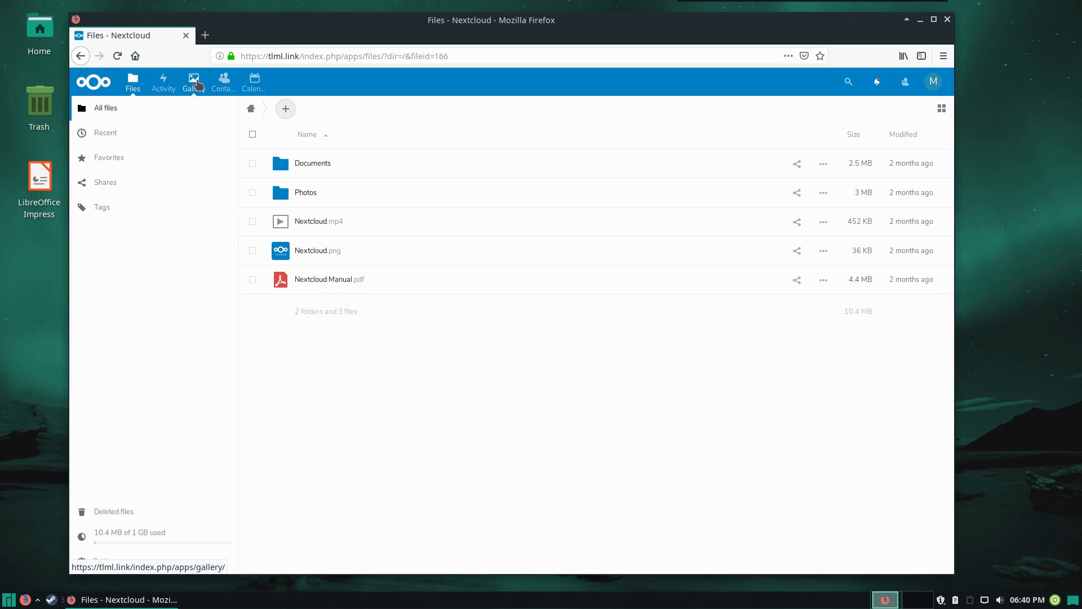
pyautogui.click(229, 83)
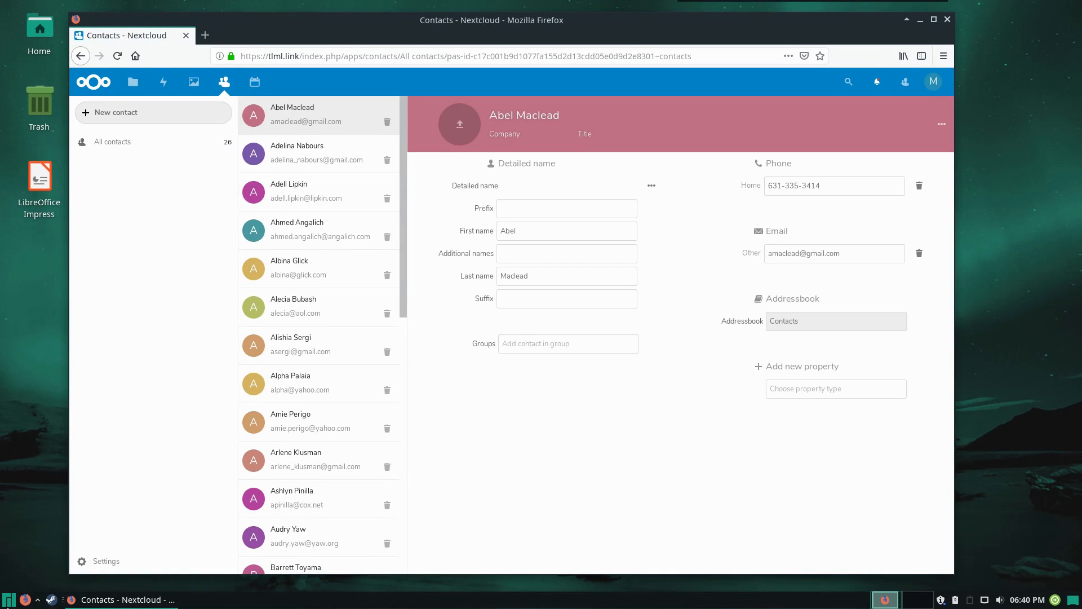
# Launch the Evolution application on the desktop
pyautogui.click(9, 599)
pyautogui.write('evol')
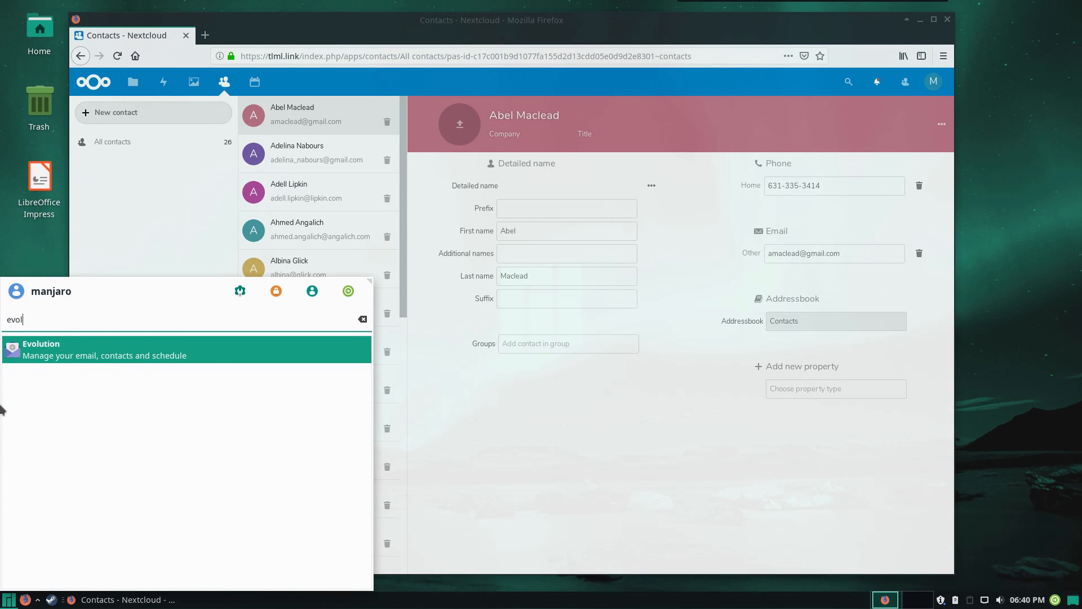
pyautogui.click(34, 355)
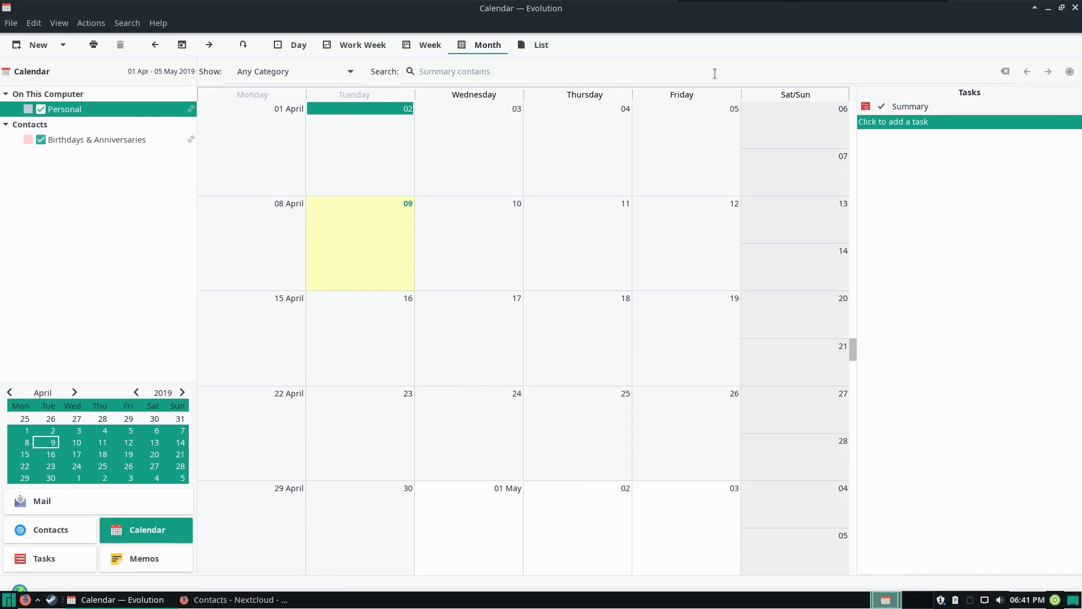
# Look at the mail, contacts and calendar sections of Evolution, dismissing the welcome wizard
pyautogui.click(70, 500)
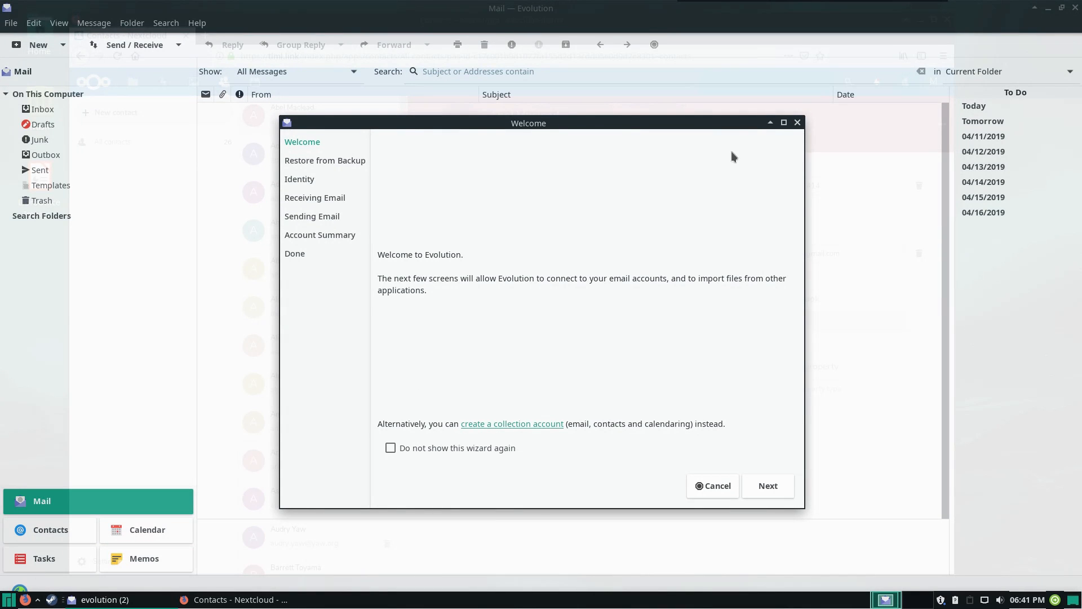
pyautogui.click(796, 123)
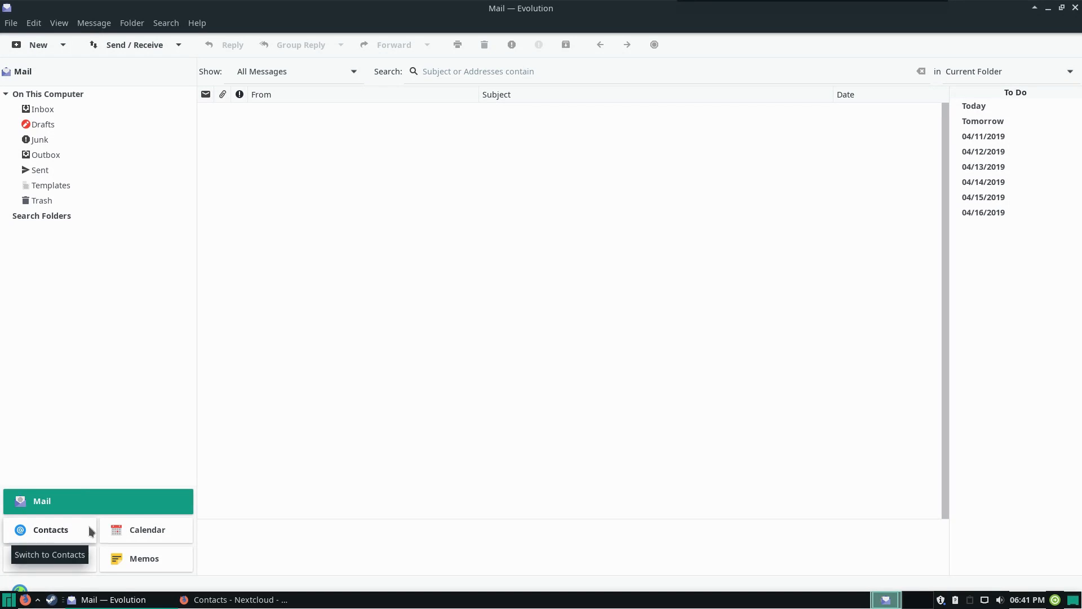
pyautogui.click(35, 529)
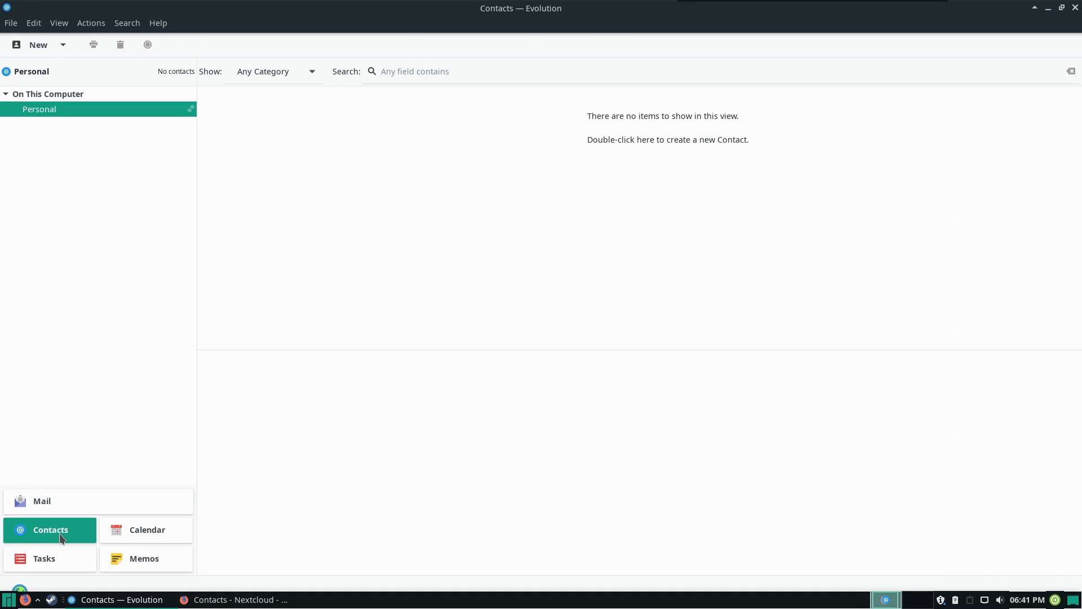
pyautogui.click(134, 535)
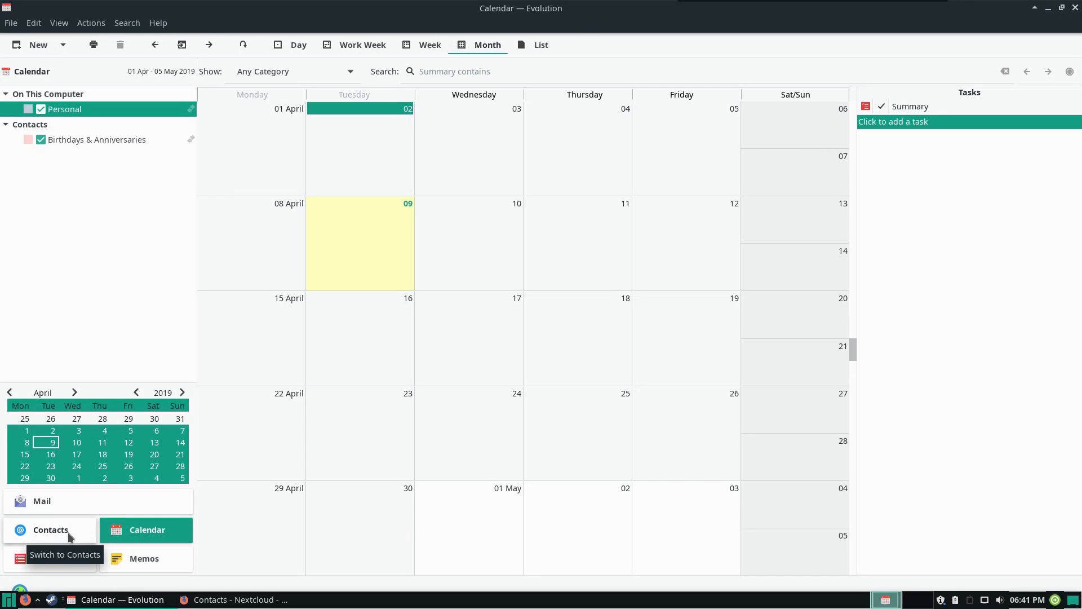
pyautogui.click(69, 533)
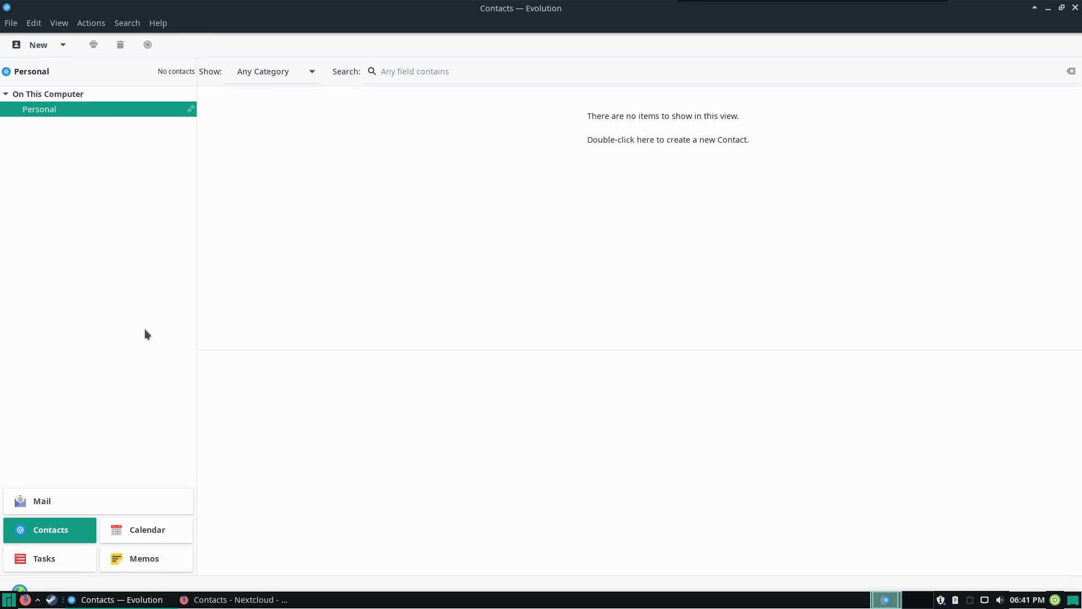
# Start a new calendar in Evolution and set its type to CalDAV
pyautogui.click(159, 531)
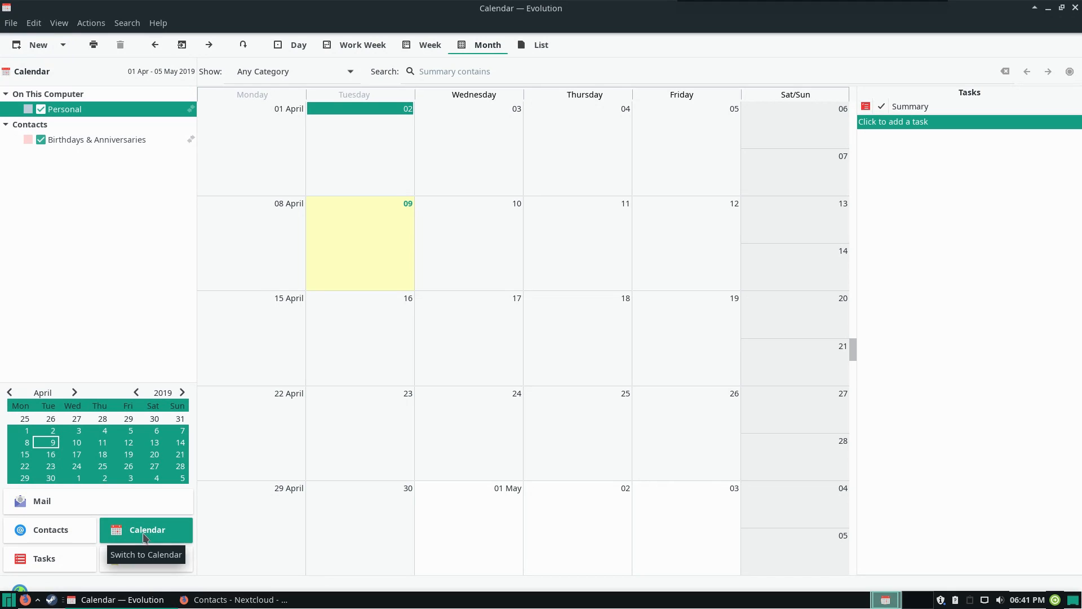
pyautogui.click(12, 23)
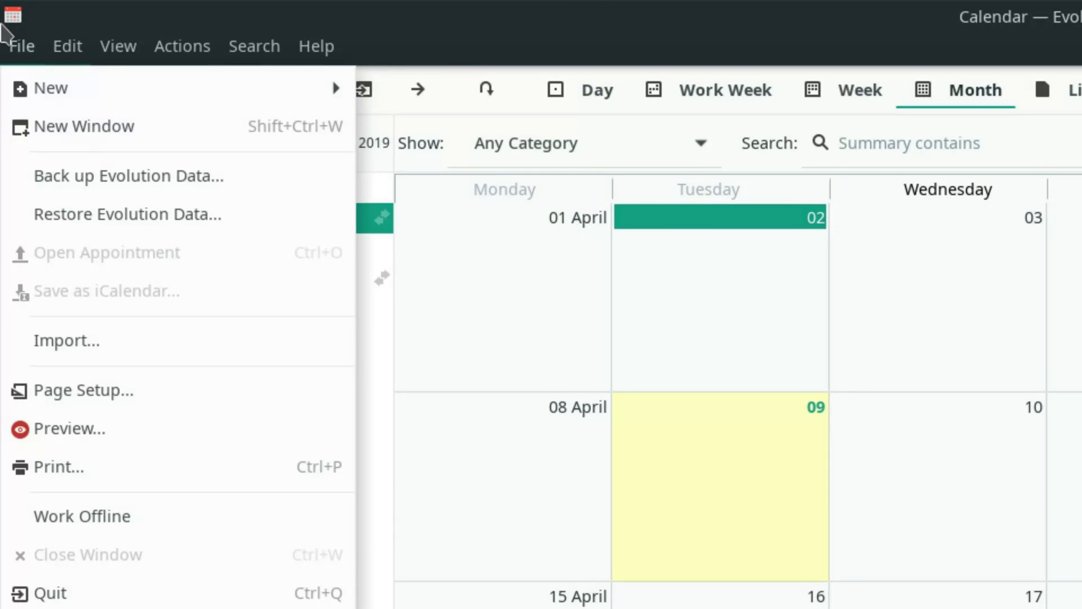
pyautogui.moveTo(295, 104)
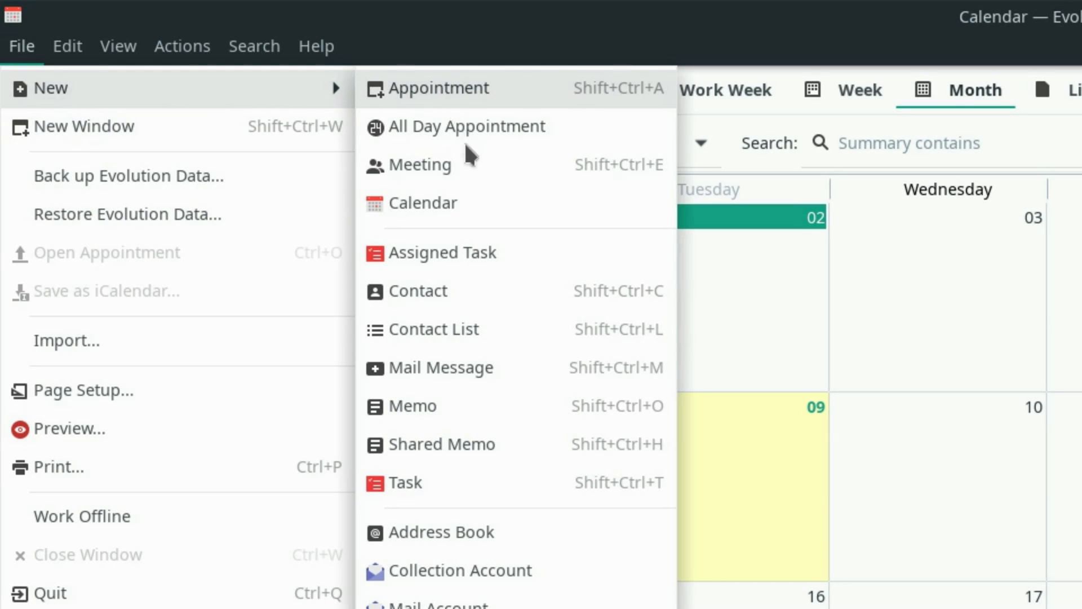
pyautogui.click(467, 203)
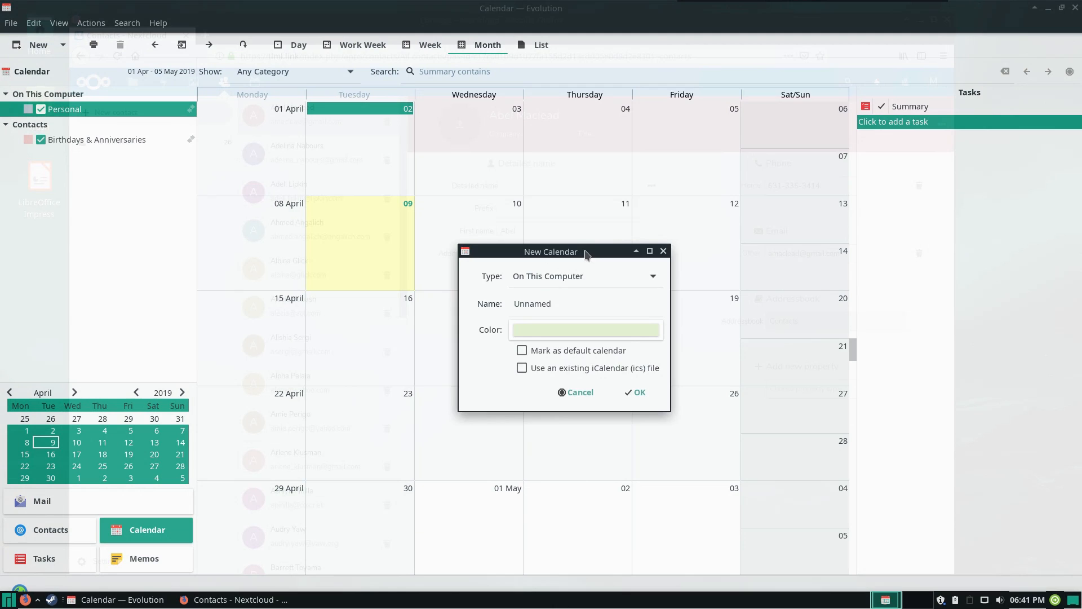
pyautogui.moveTo(586, 255); pyautogui.dragTo(549, 163)
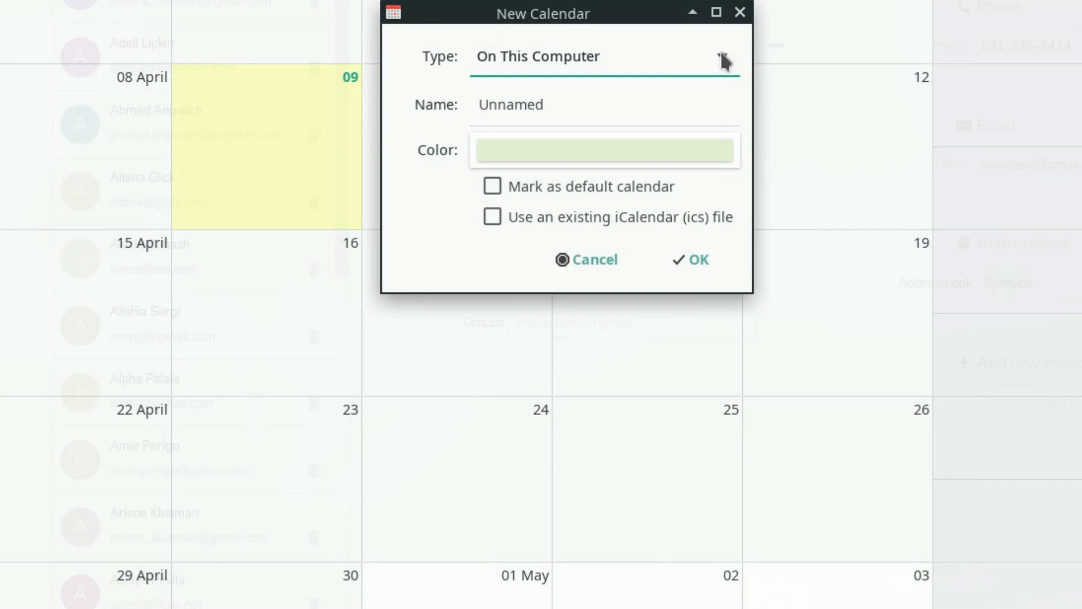
pyautogui.click(721, 59)
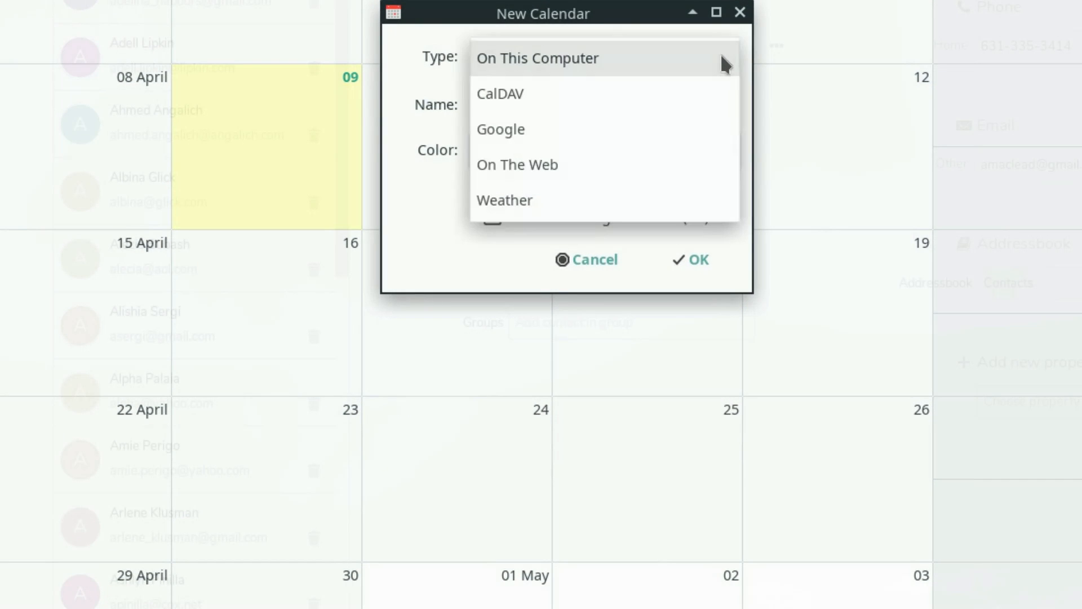
pyautogui.click(571, 102)
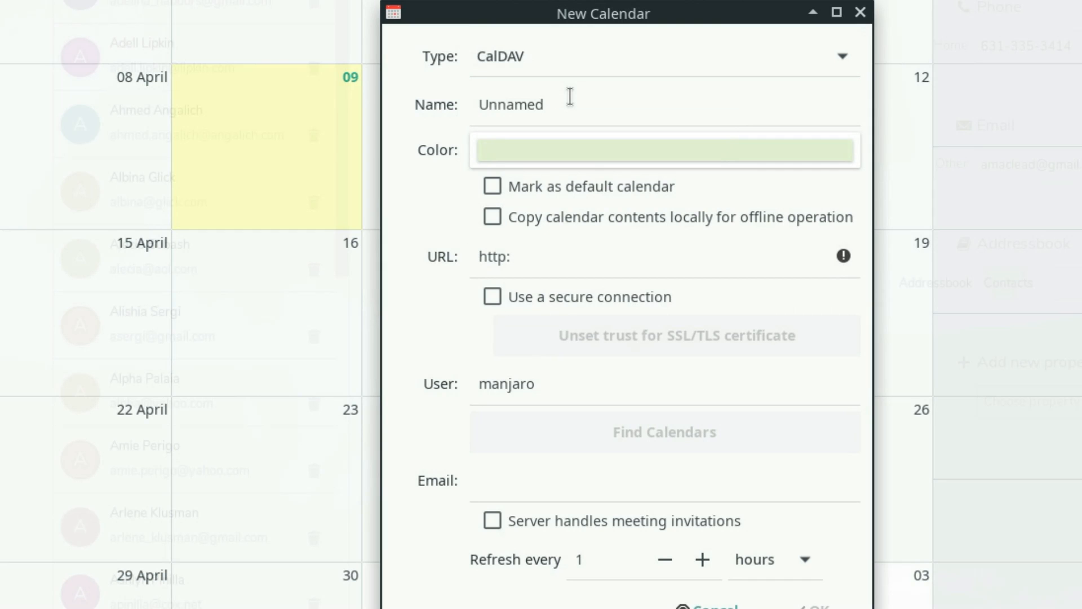
# Name the new CalDAV calendar NextCloud
pyautogui.click(570, 97)
pyautogui.hotkey('ctrl', 'a')
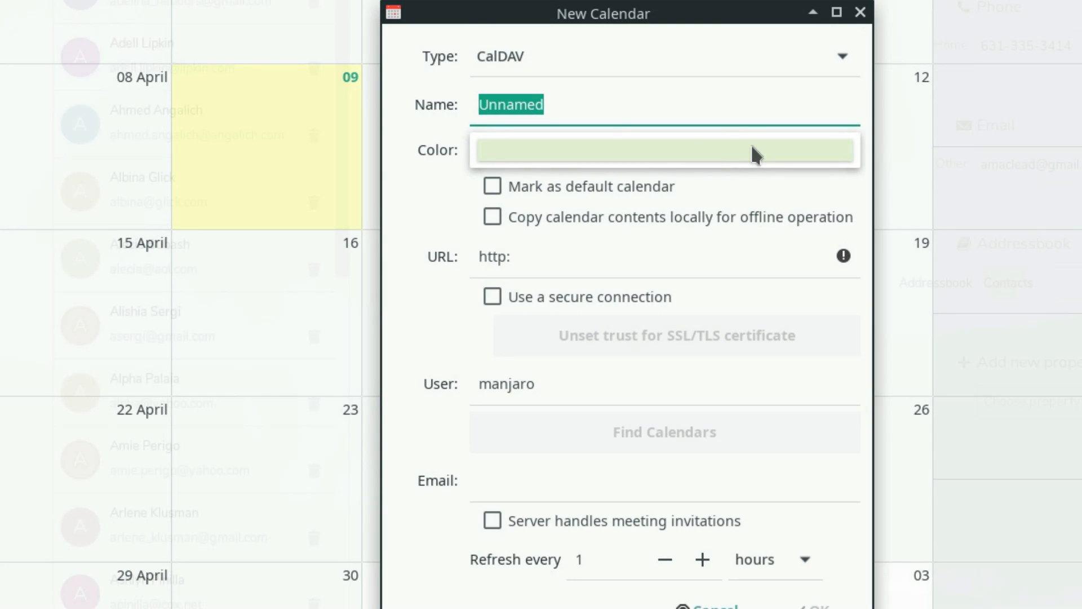
pyautogui.write('NextClound')
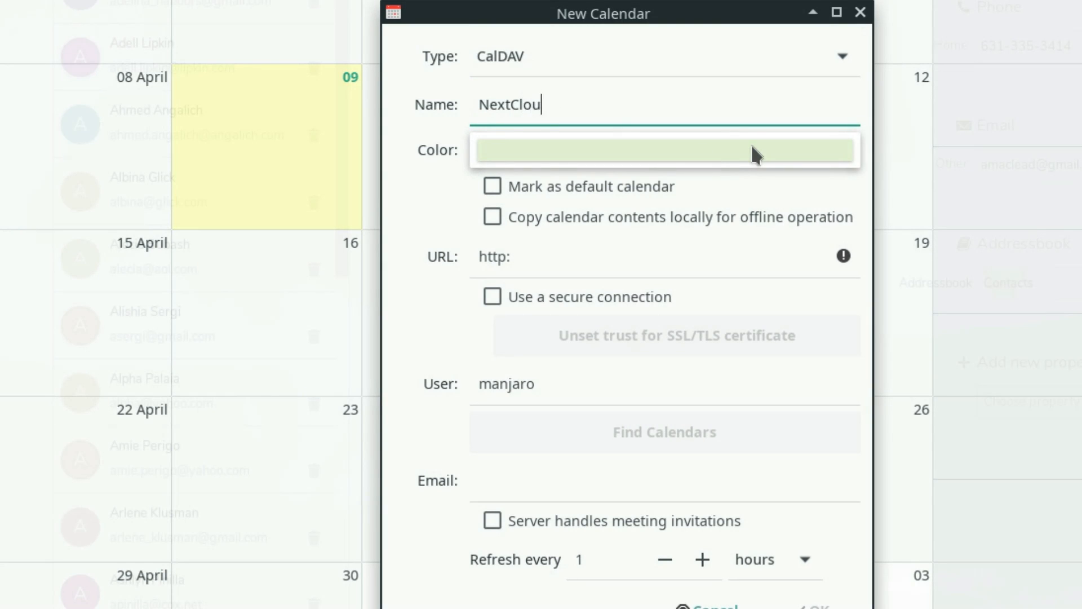
pyautogui.press('BackSpace')
pyautogui.press('BackSpace')
pyautogui.write('ds')
pyautogui.press('BackSpace')
# Set the new calendar's color to a custom blue, #4A60F6
pyautogui.click(751, 148)
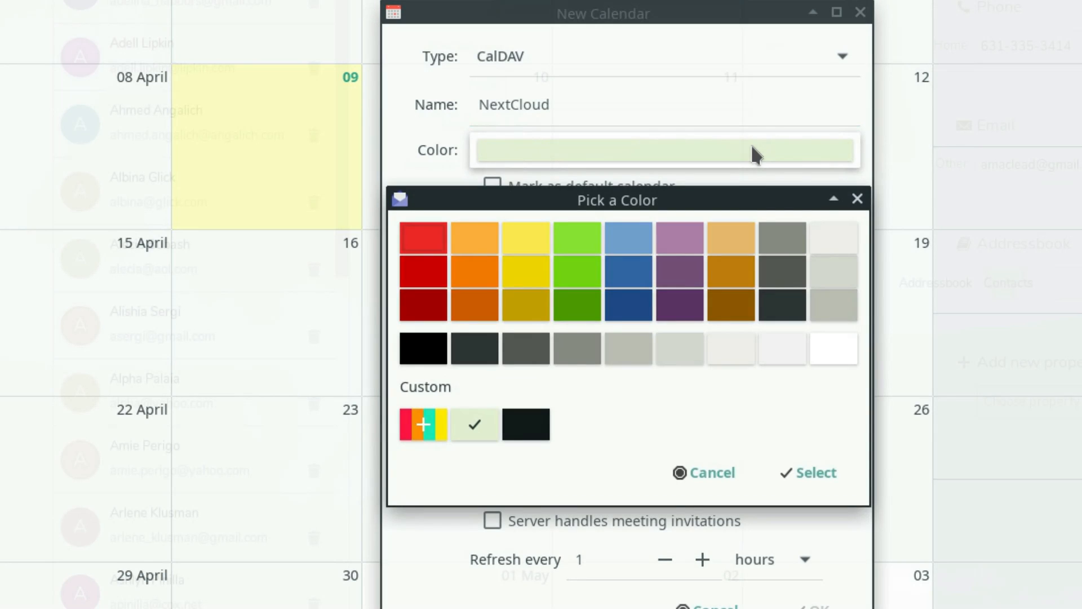
pyautogui.click(631, 241)
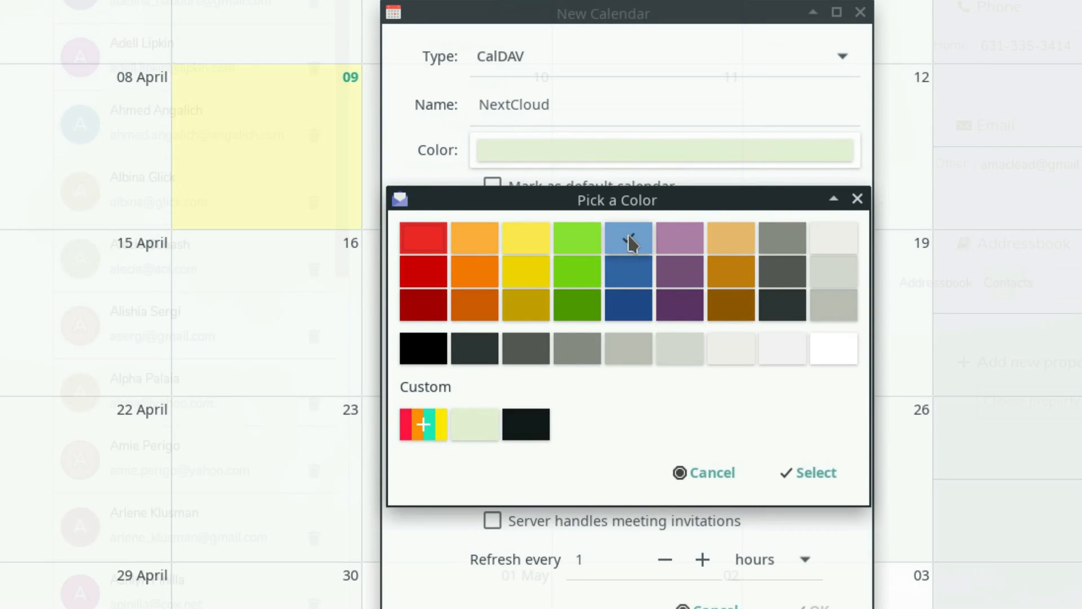
pyautogui.click(634, 279)
pyautogui.click(632, 313)
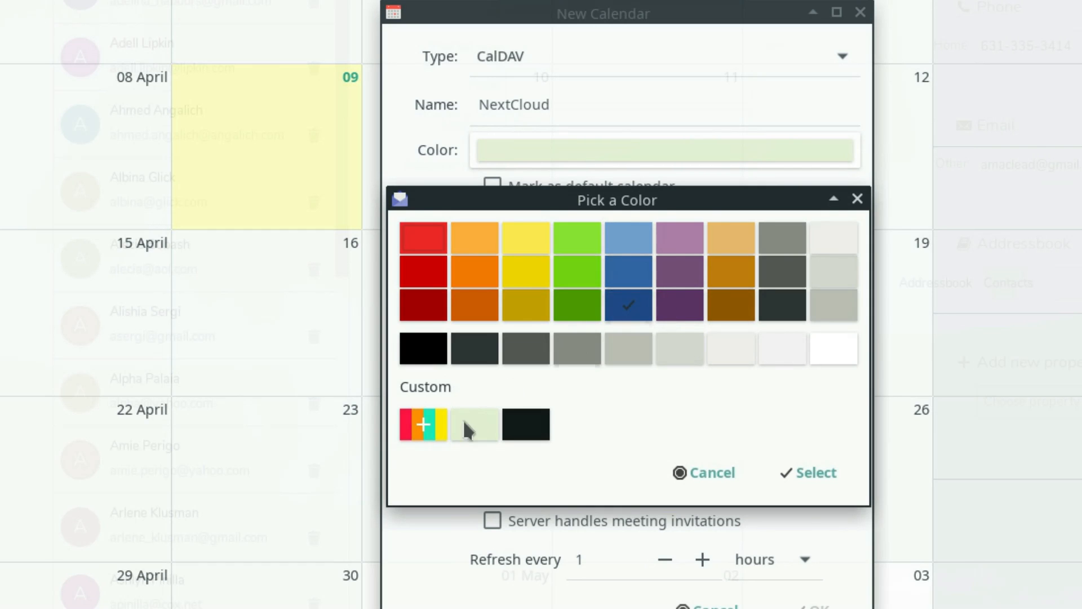
pyautogui.click(430, 431)
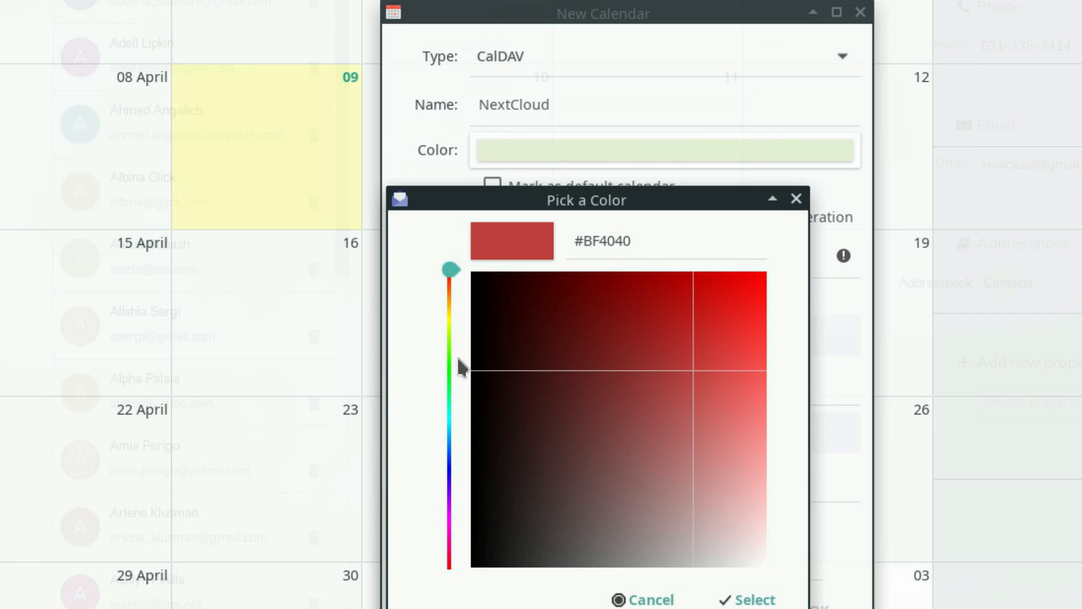
pyautogui.moveTo(448, 411); pyautogui.dragTo(456, 466)
pyautogui.moveTo(751, 369); pyautogui.dragTo(738, 371)
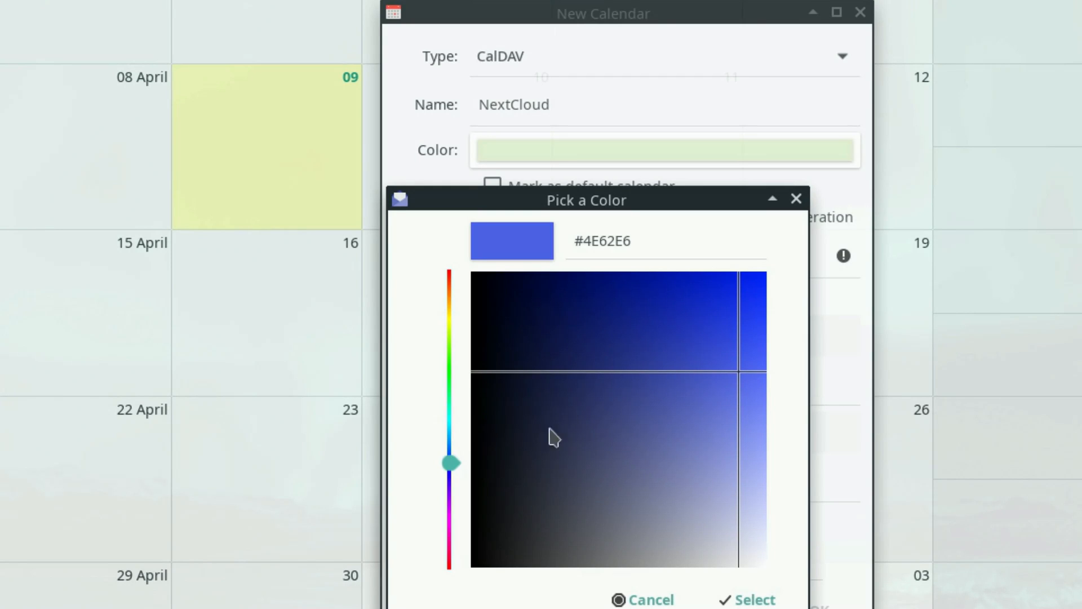
pyautogui.moveTo(761, 380)
pyautogui.mouseDown()
pyautogui.moveTo(756, 362)
pyautogui.moveTo(749, 370)
pyautogui.mouseUp()
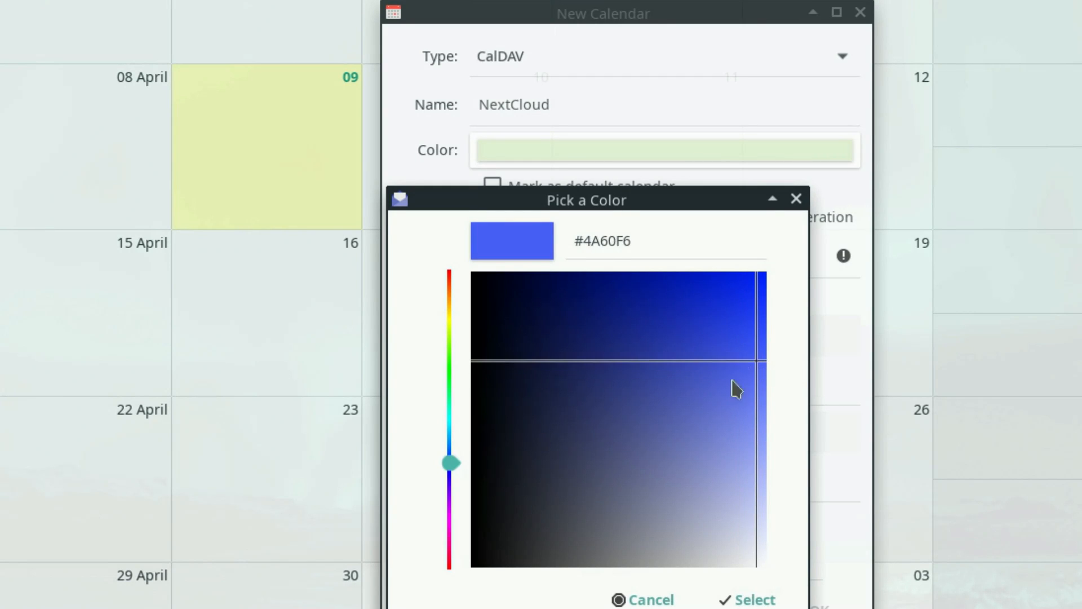
pyautogui.click(747, 598)
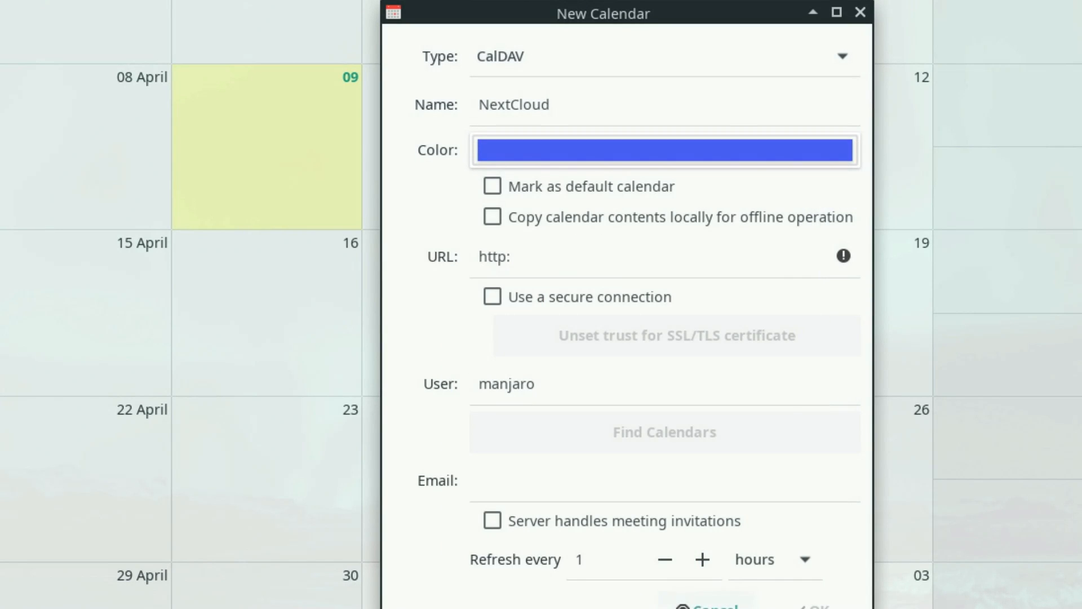
# Mark the new calendar as default and have its contents copied locally for offline operation
pyautogui.click(586, 190)
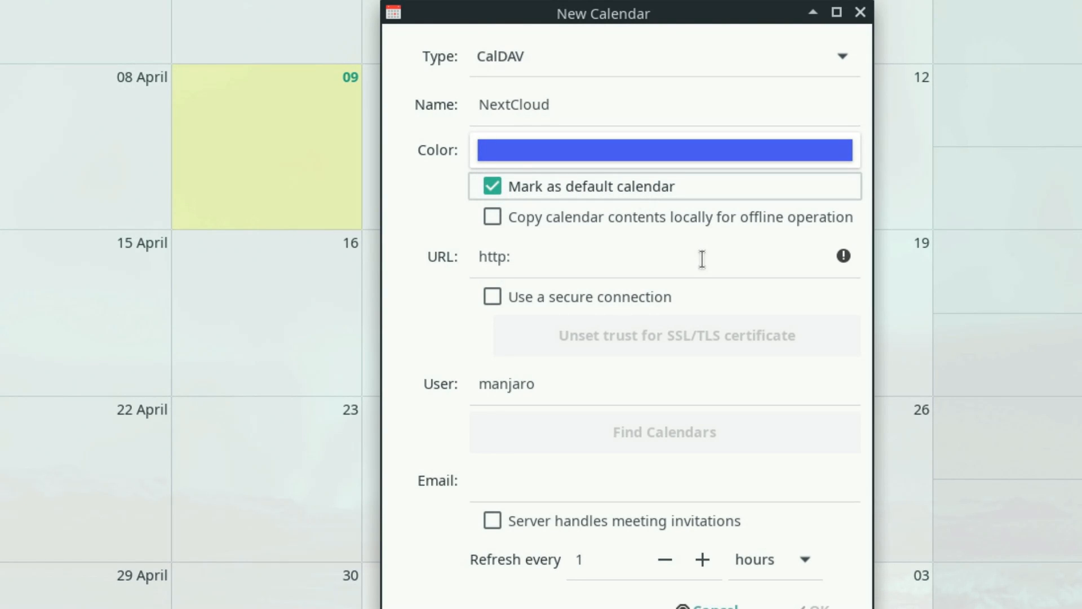
pyautogui.click(493, 218)
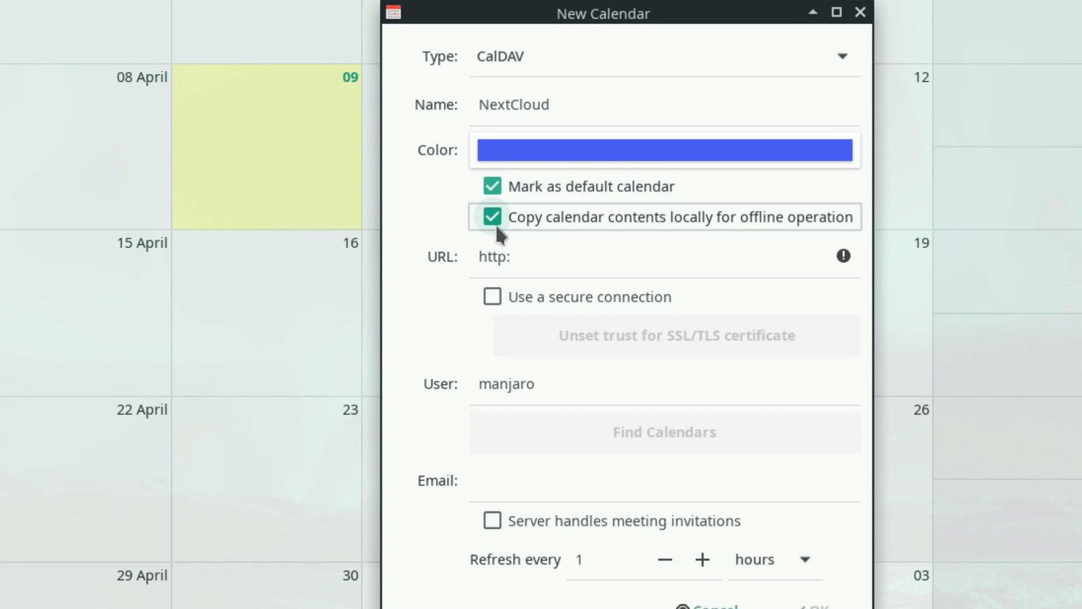
pyautogui.click(654, 259)
pyautogui.tripleClick(669, 258)
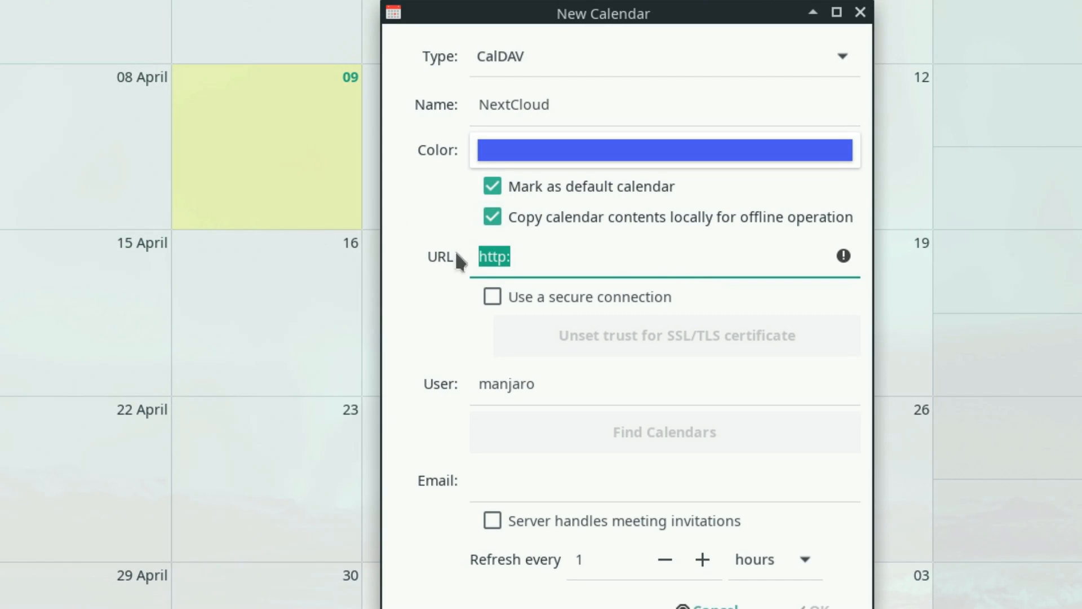
pyautogui.write('http')
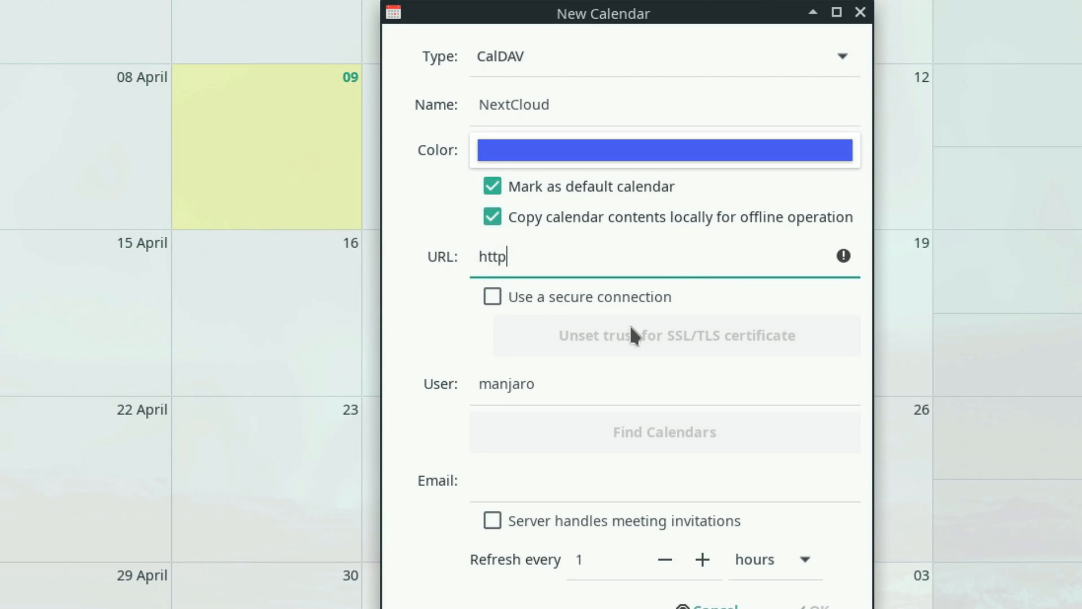
pyautogui.write('s://tlml.link')
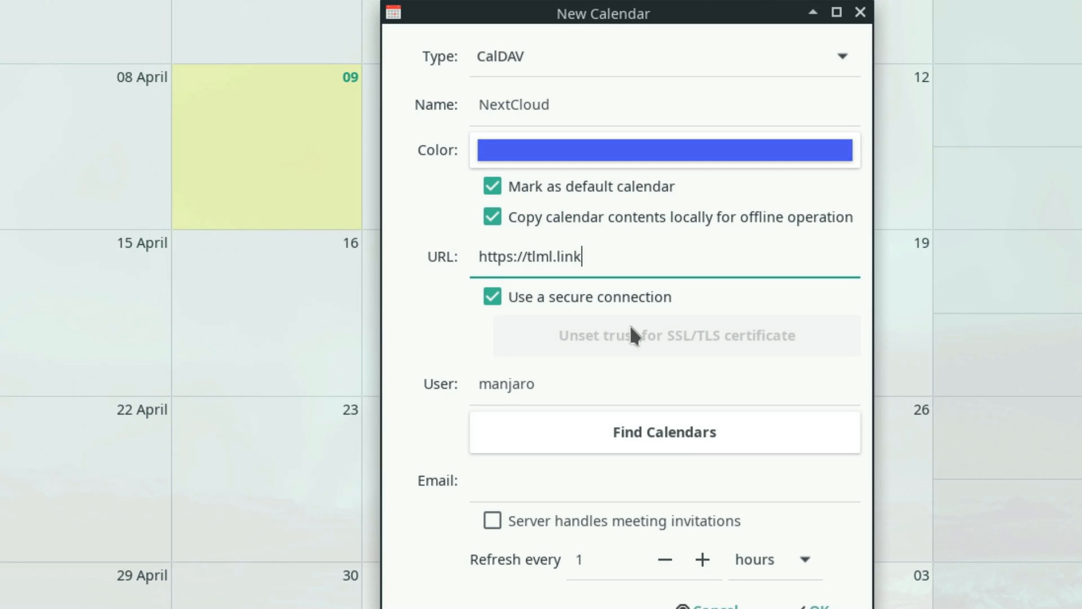
pyautogui.moveTo(607, 383); pyautogui.dragTo(339, 371)
pyautogui.write('TestUser')
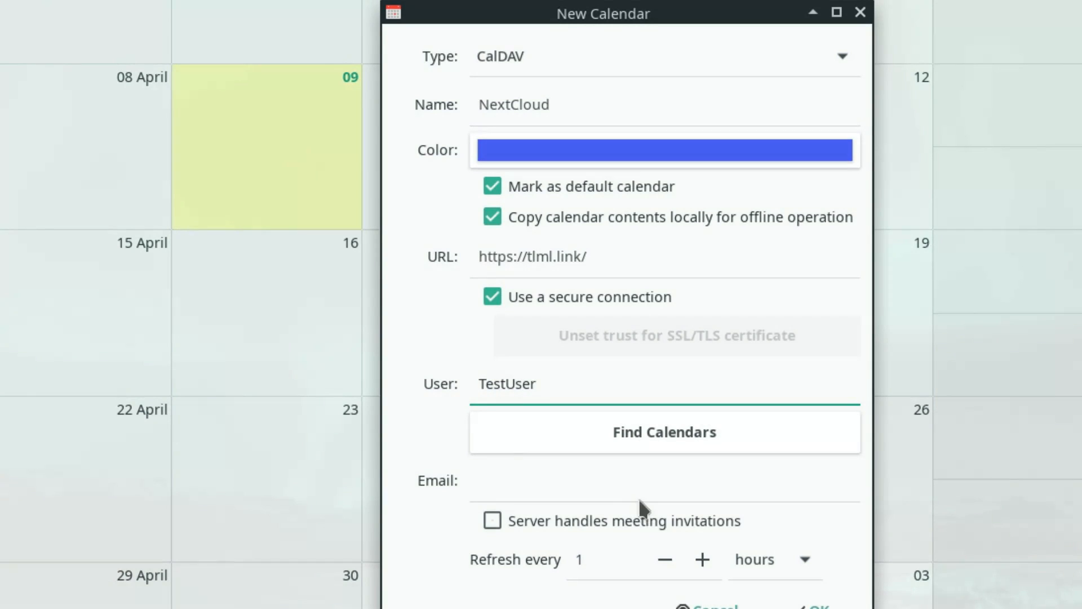
# Set the new calendar to refresh every 5 minutes
pyautogui.click(519, 479)
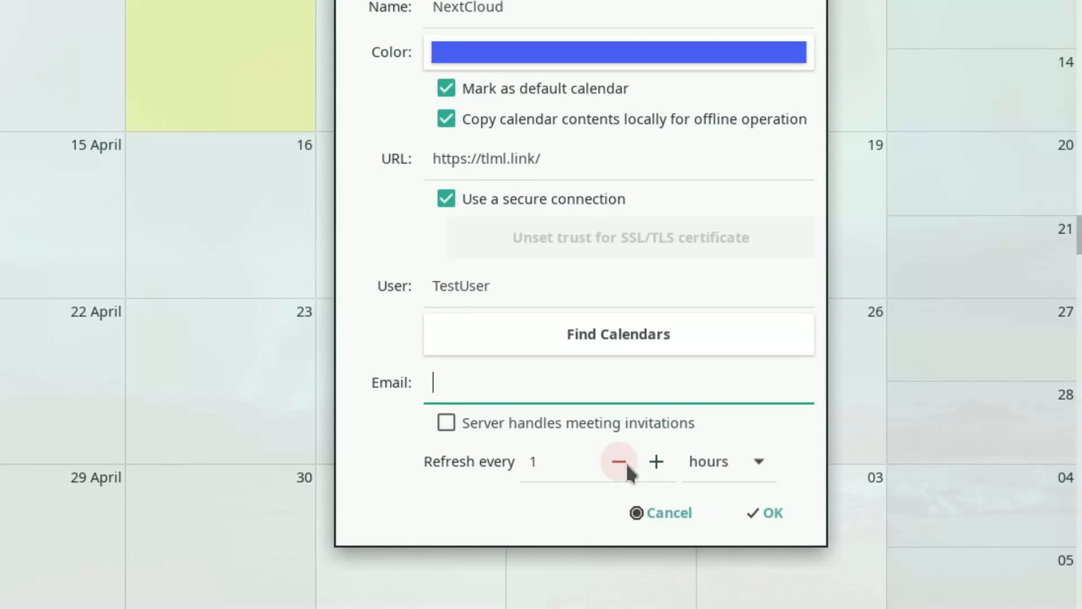
pyautogui.click(665, 559)
pyautogui.click(805, 560)
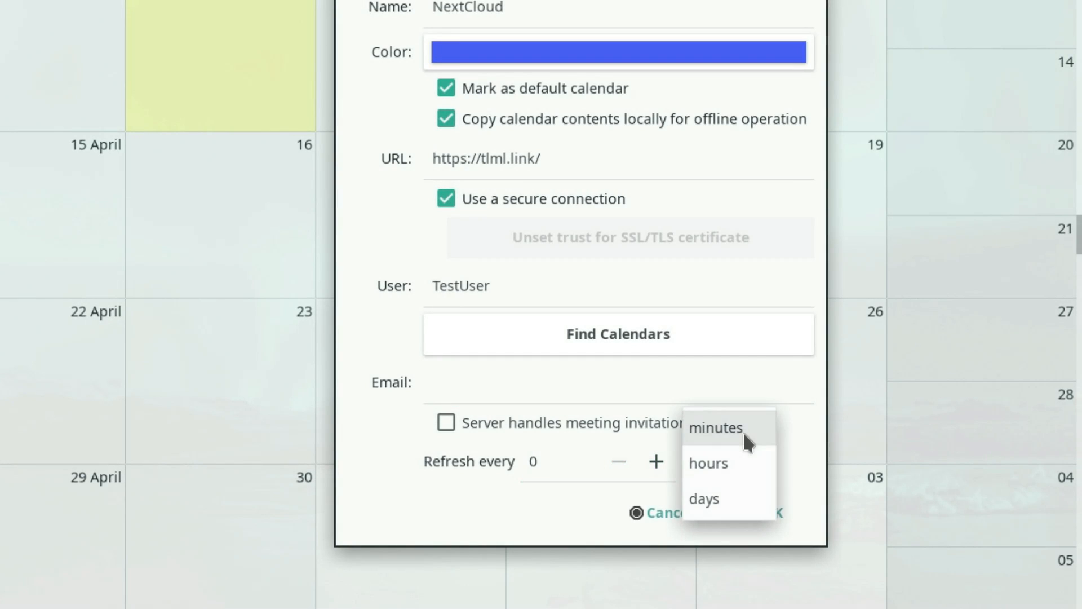
pyautogui.click(744, 435)
pyautogui.click(655, 459)
pyautogui.click(655, 459)
pyautogui.click(655, 460)
pyautogui.click(655, 458)
pyautogui.click(655, 458)
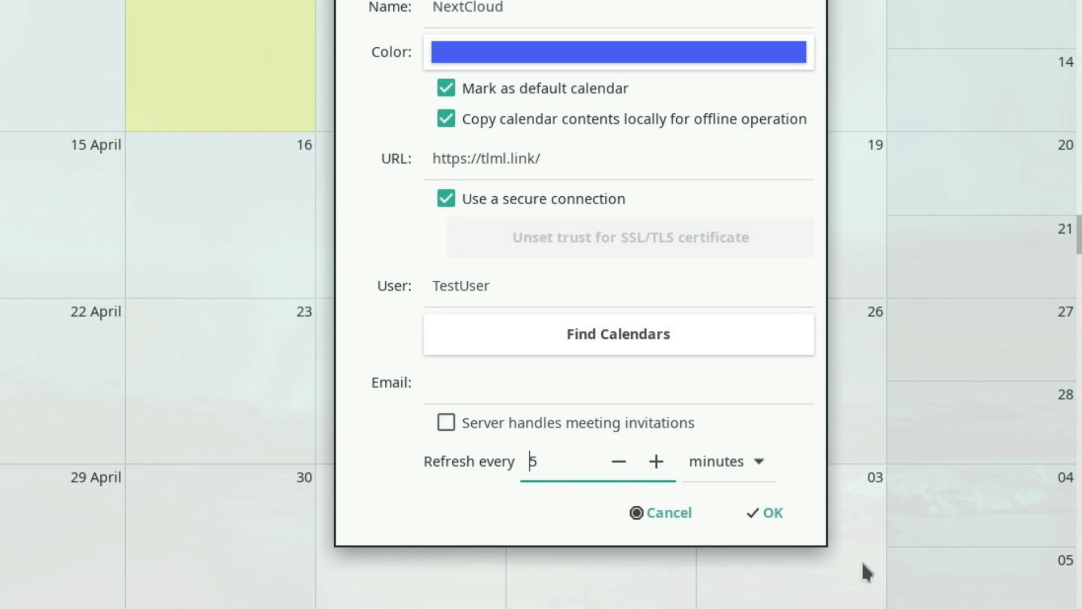
# Look up the calendars on the server, entering the account password to authenticate
pyautogui.click(600, 335)
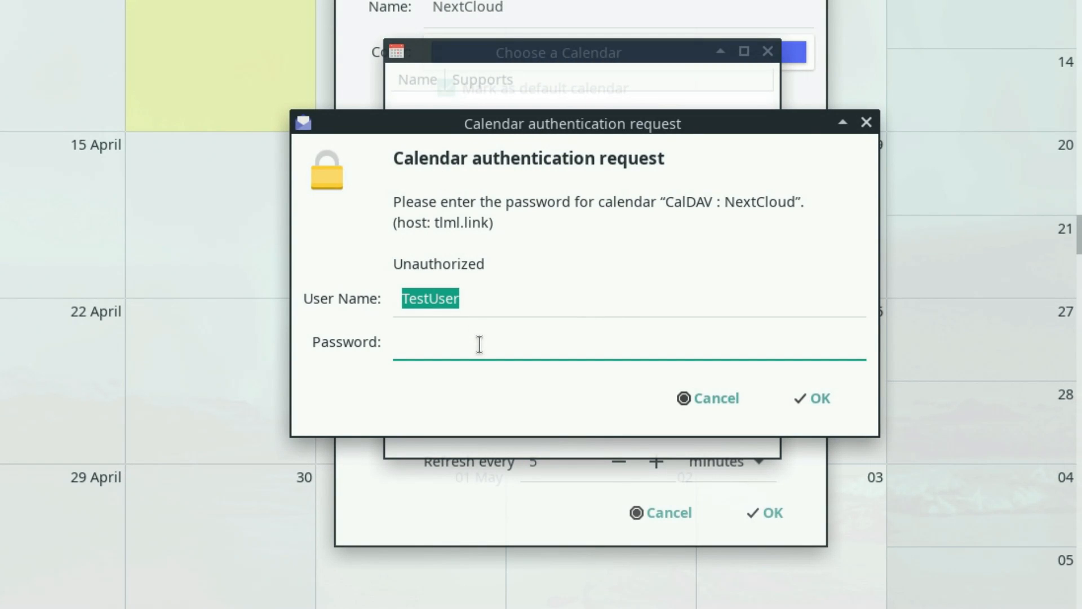
pyautogui.write('••••••••••')
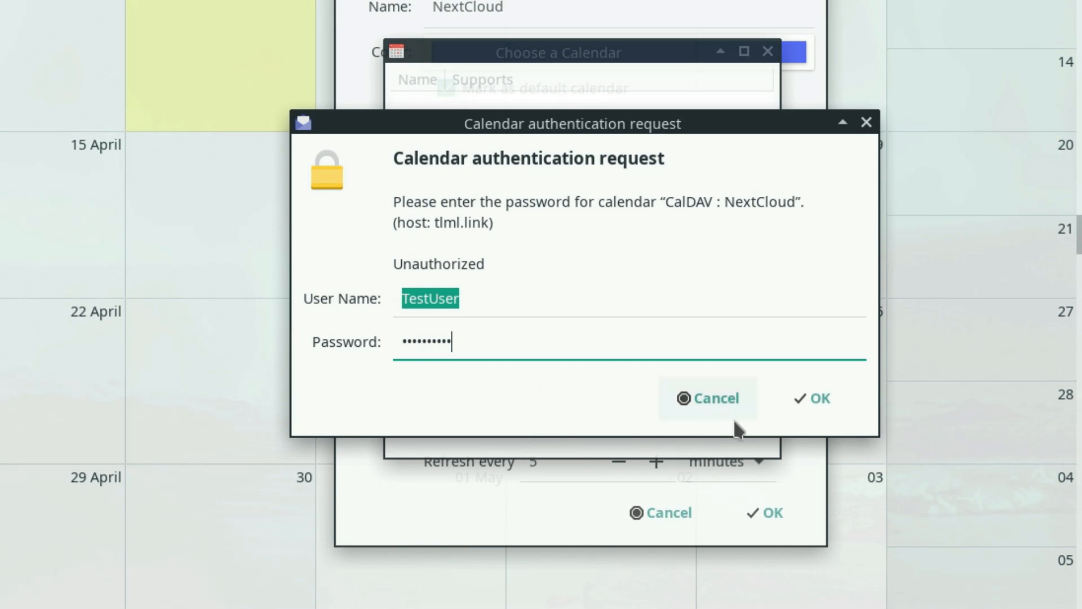
pyautogui.click(811, 403)
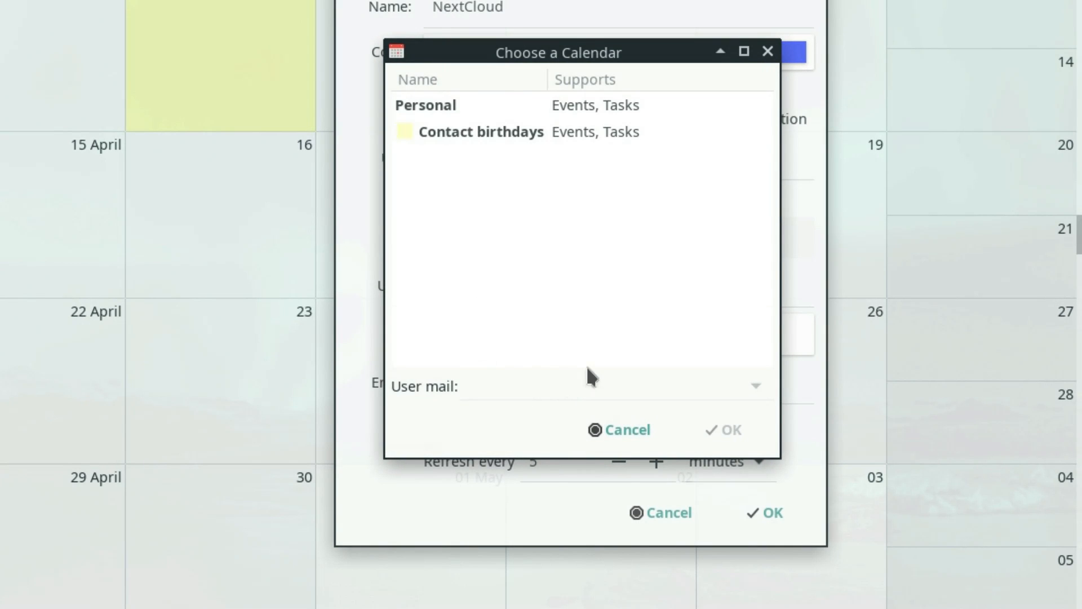
# Choose the Personal calendar from the server's calendars and save the new CalDAV calendar
pyautogui.click(474, 126)
pyautogui.click(464, 111)
pyautogui.click(456, 138)
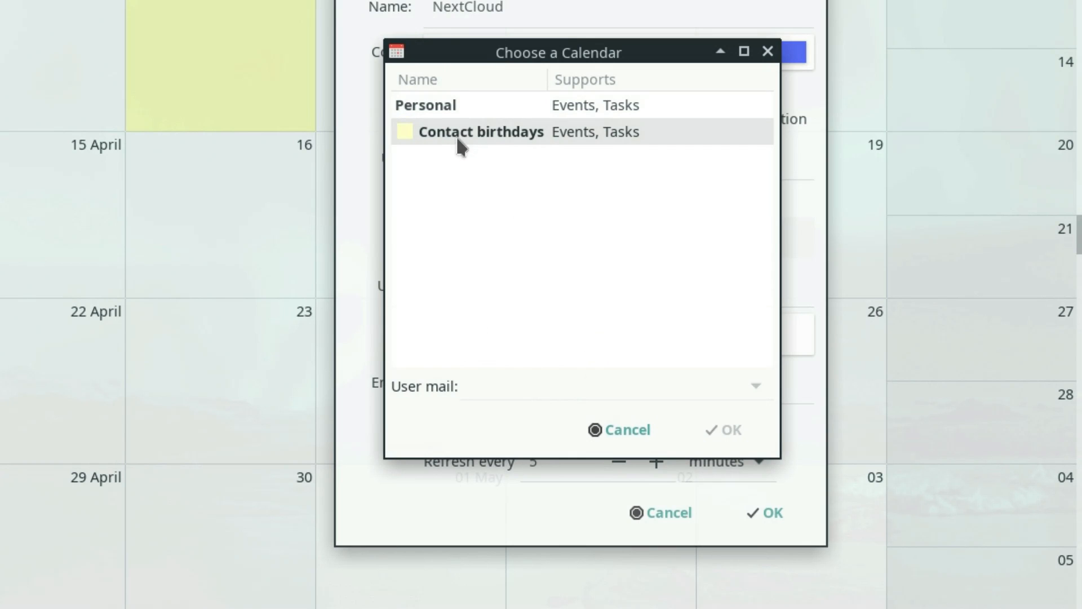
pyautogui.click(475, 111)
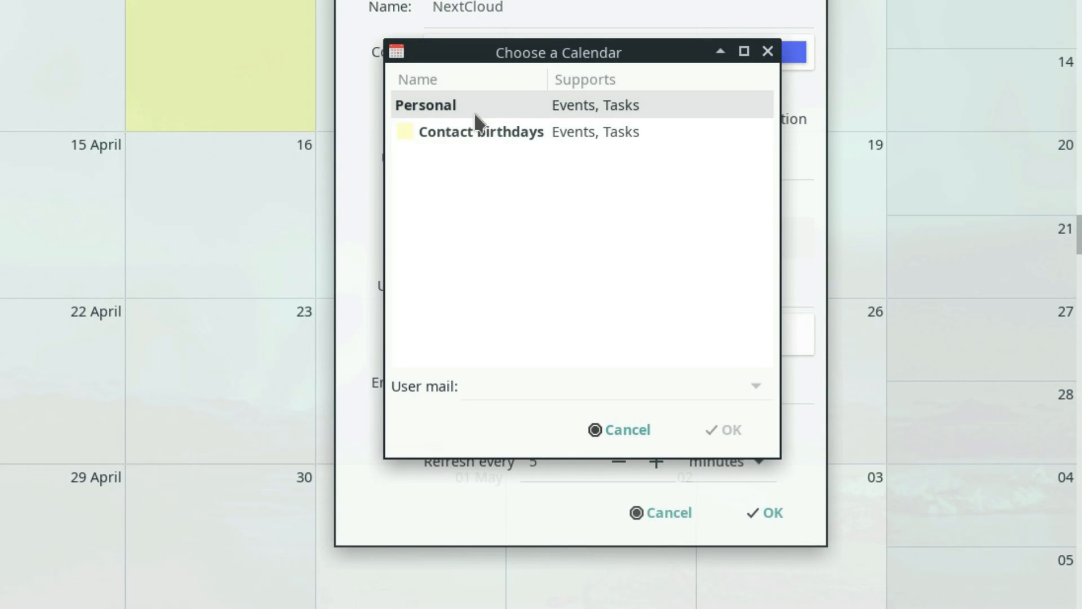
pyautogui.click(474, 111)
pyautogui.click(479, 134)
pyautogui.click(479, 109)
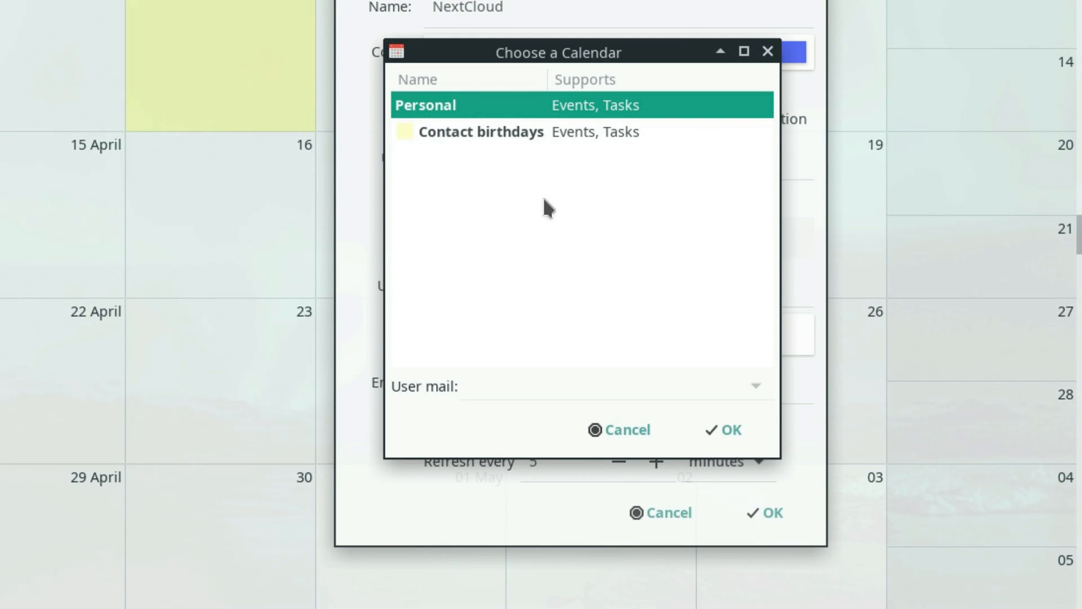
pyautogui.click(741, 430)
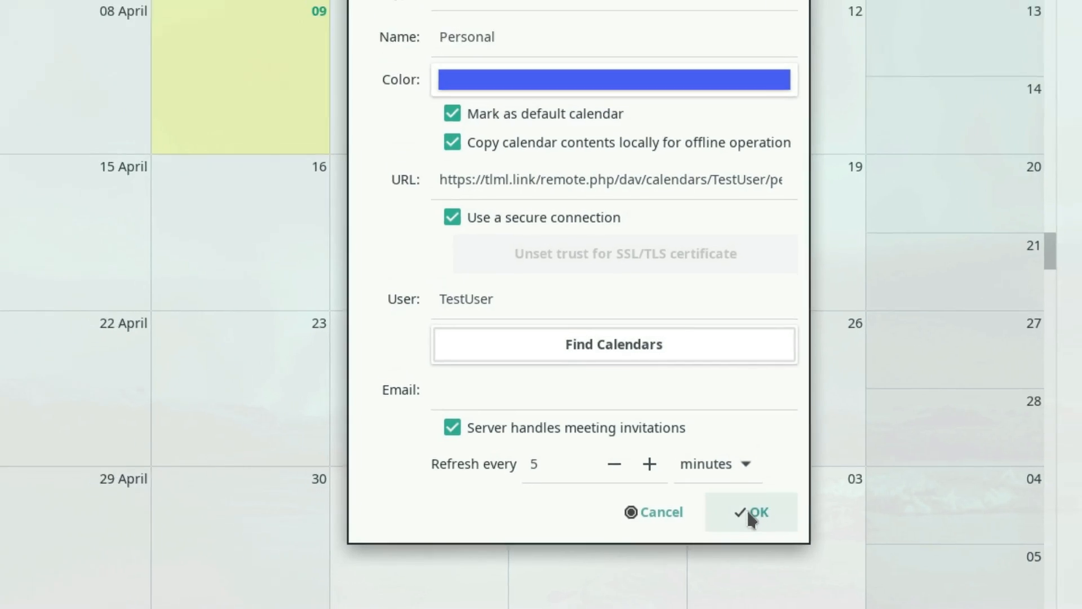
pyautogui.click(768, 513)
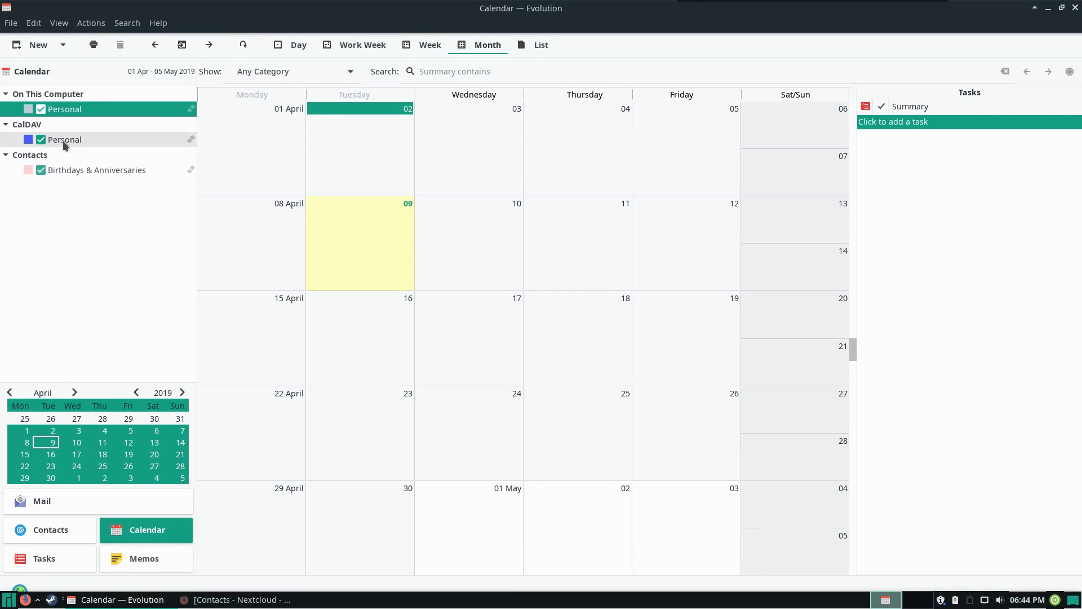
# Examine the CalDAV Personal calendar's events in the month view, hiding and showing that calendar again
pyautogui.click(11, 101)
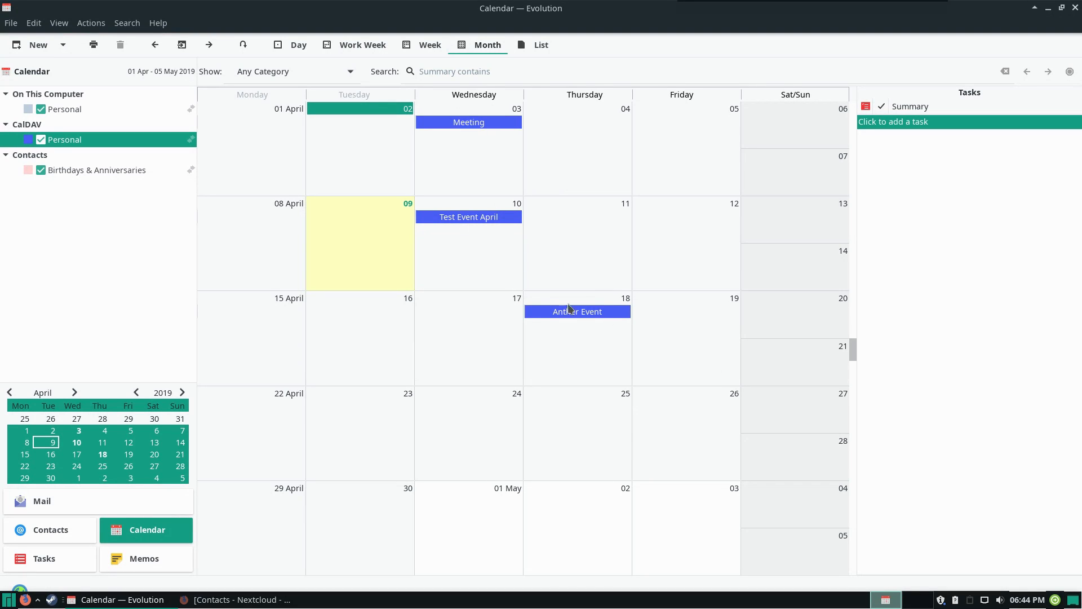
pyautogui.click(79, 108)
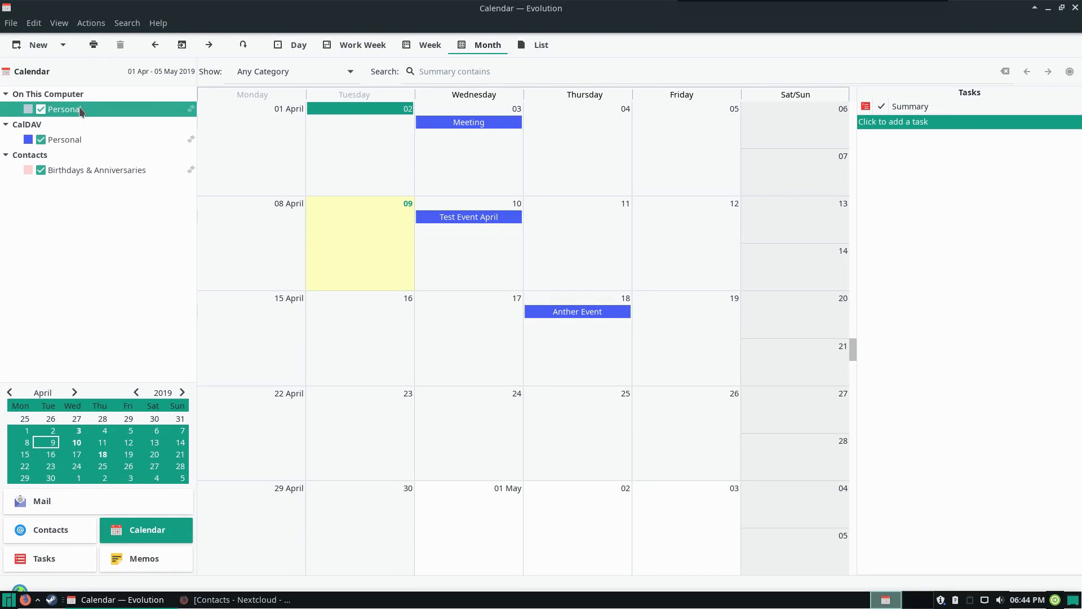
pyautogui.click(92, 169)
pyautogui.click(86, 138)
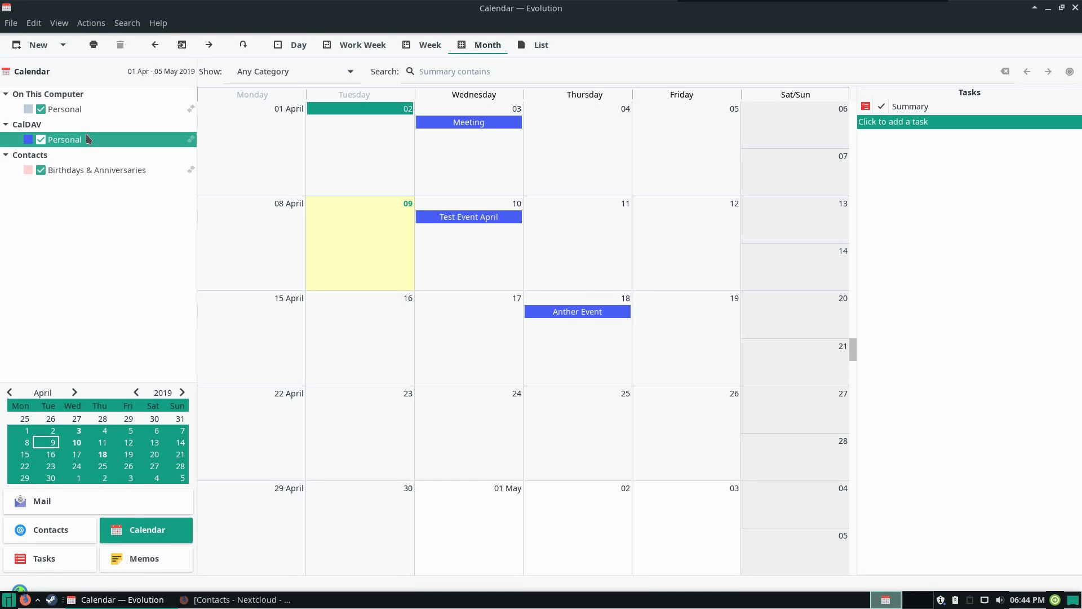
pyautogui.click(41, 140)
pyautogui.click(40, 140)
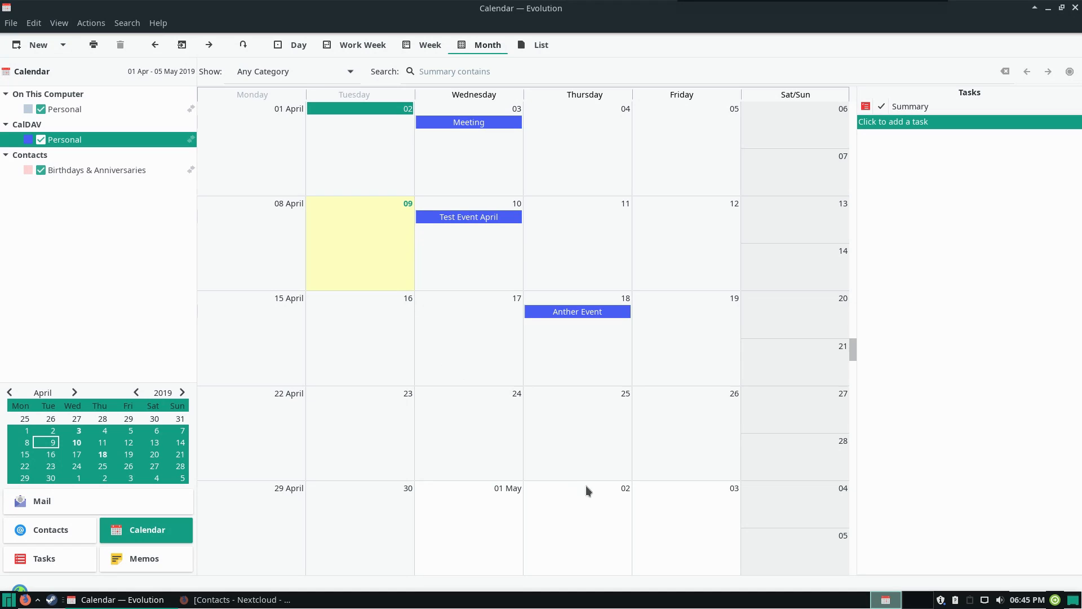
# Start a new address book for the contacts and set its type to CardDAV
pyautogui.click(65, 533)
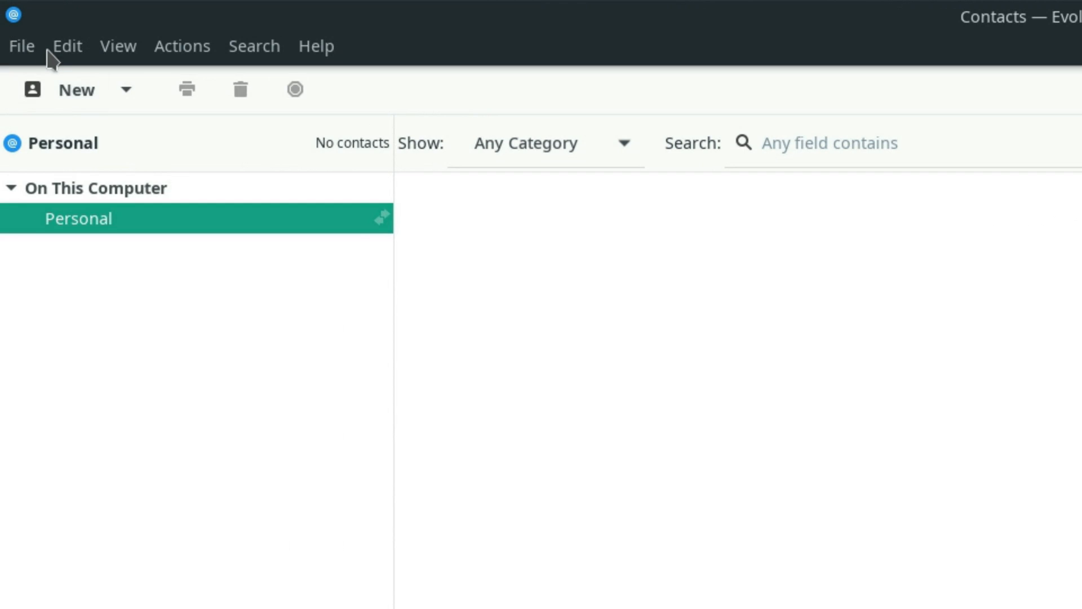
pyautogui.click(51, 51)
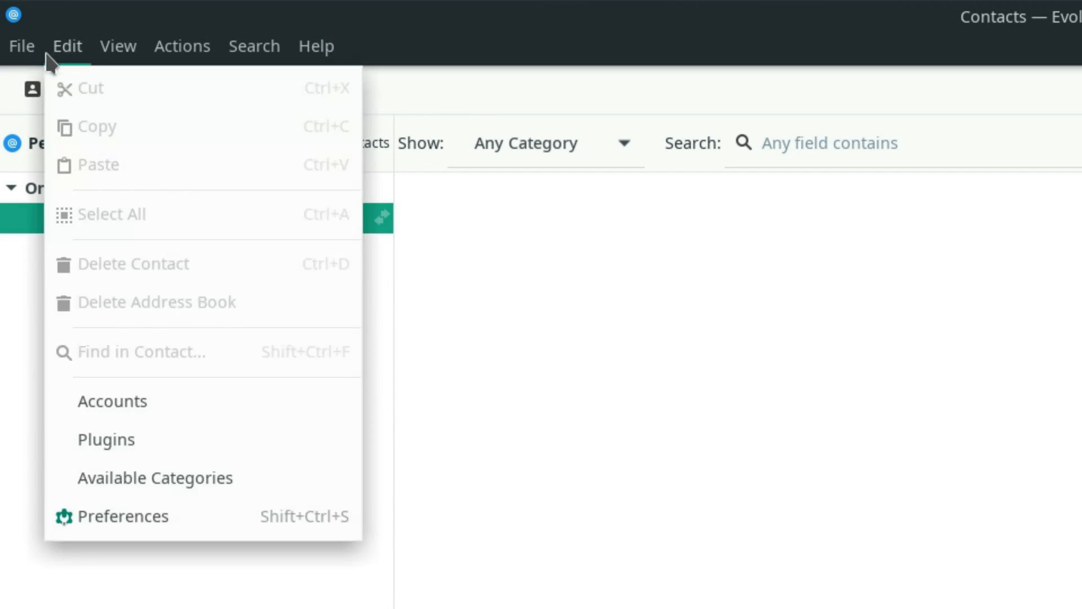
pyautogui.moveTo(21, 57)
pyautogui.moveTo(34, 90)
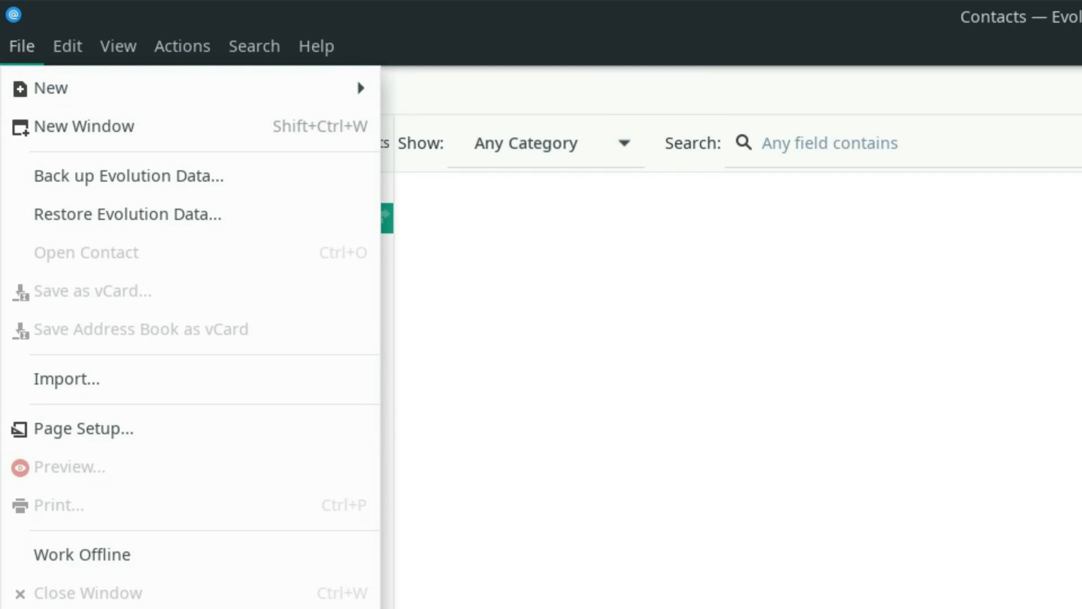
pyautogui.moveTo(75, 101)
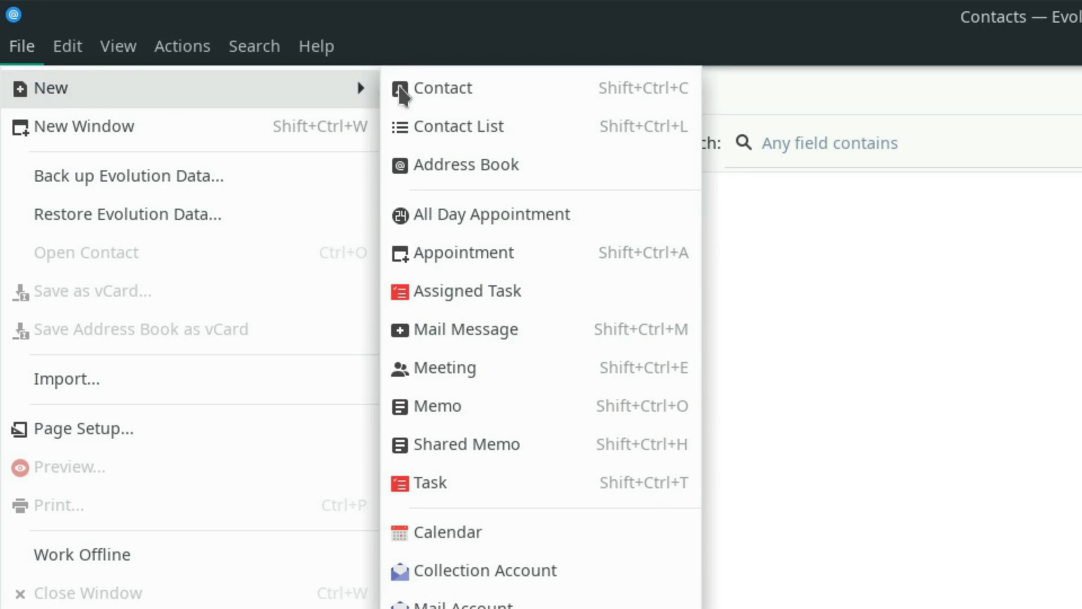
pyautogui.click(489, 167)
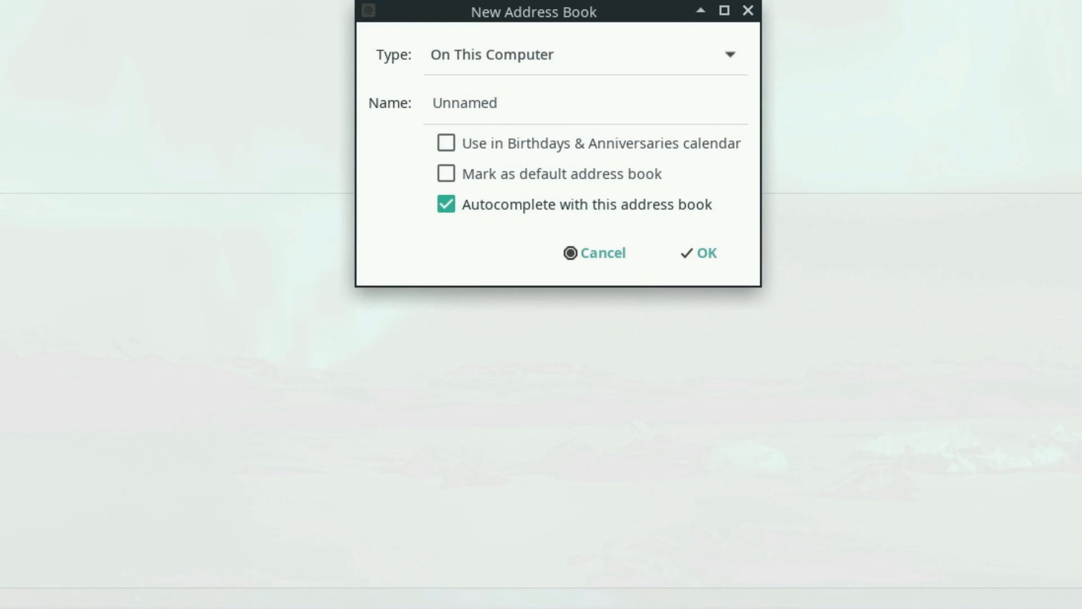
pyautogui.click(714, 59)
pyautogui.click(645, 96)
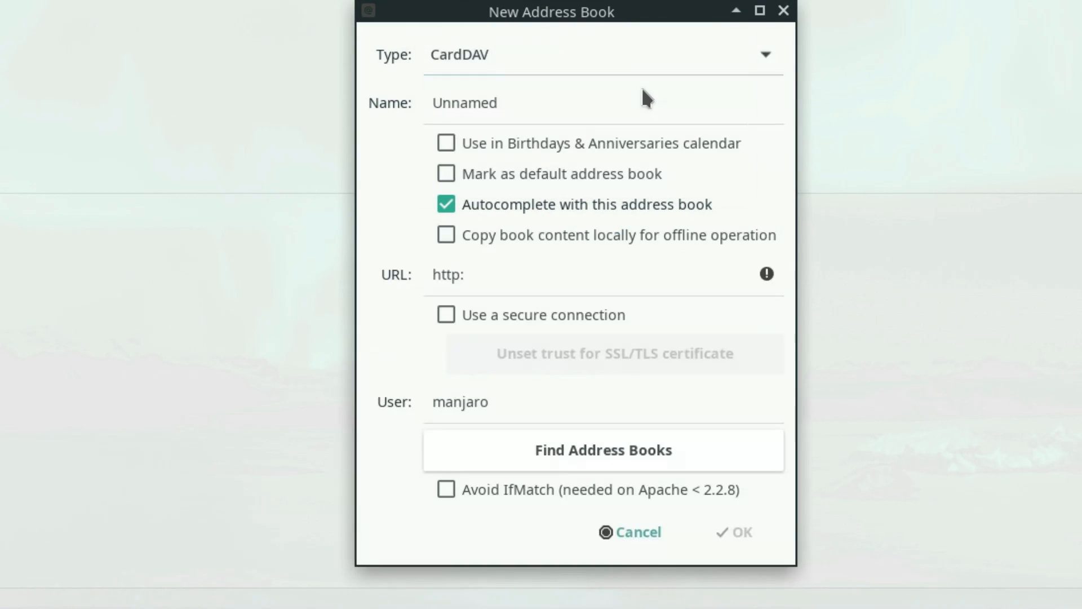
# Name the address book NextCloud, mark it as default and have its content copied locally for offline operation
pyautogui.press('Tab')
pyautogui.write('Ne')
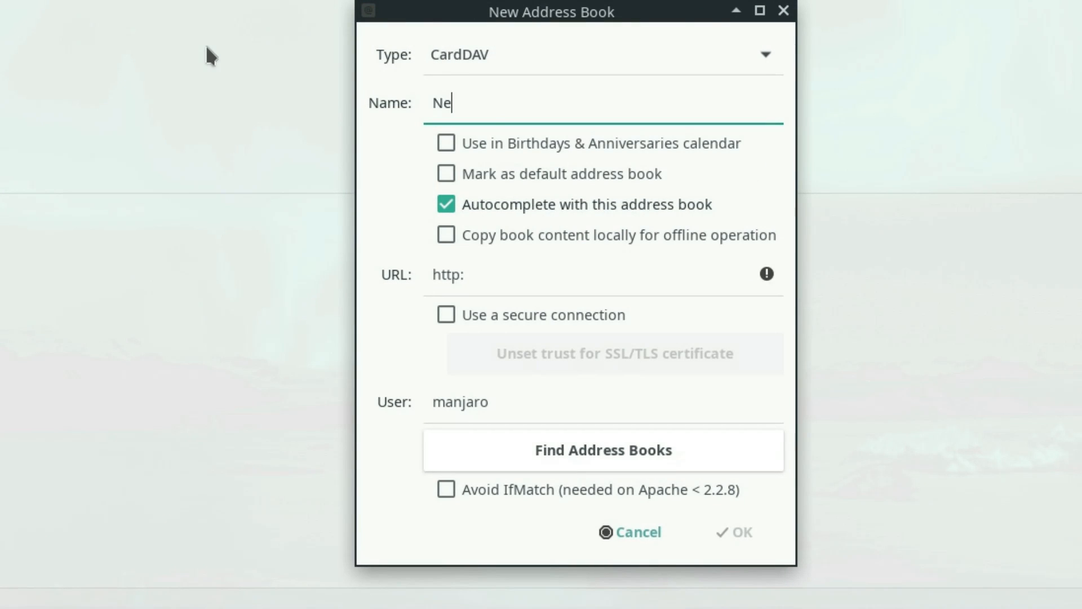
pyautogui.write('xtCloud')
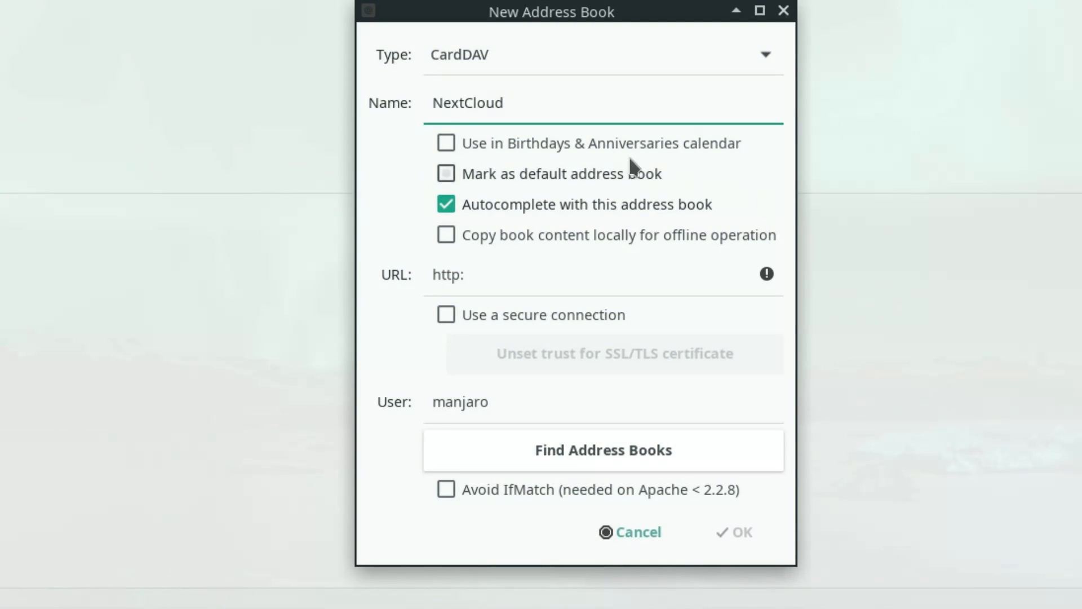
pyautogui.click(481, 178)
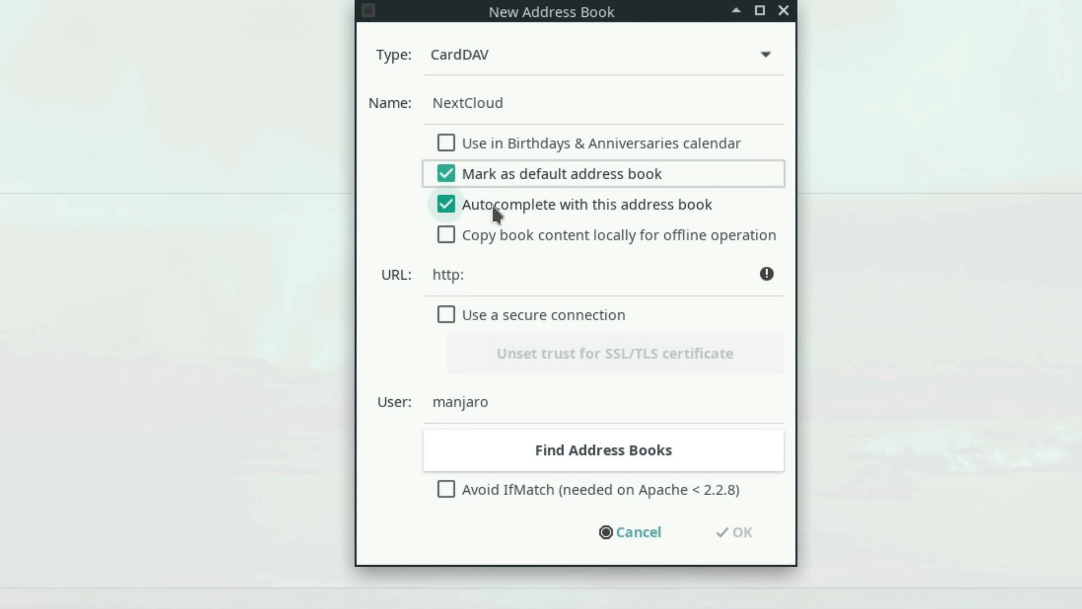
pyautogui.click(513, 232)
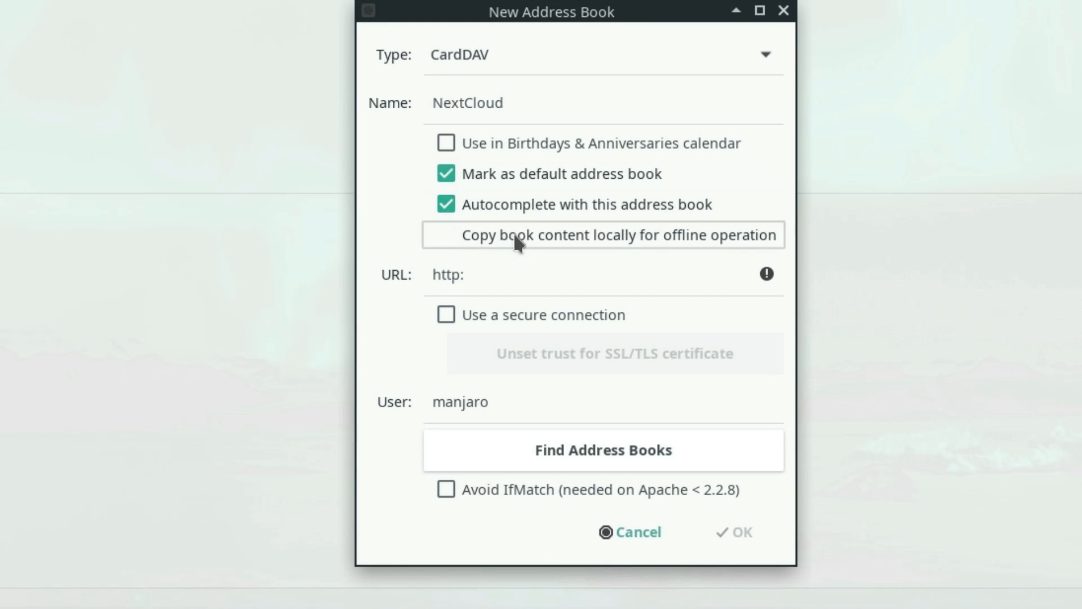
pyautogui.moveTo(610, 276); pyautogui.dragTo(404, 275)
pyautogui.write('htt')
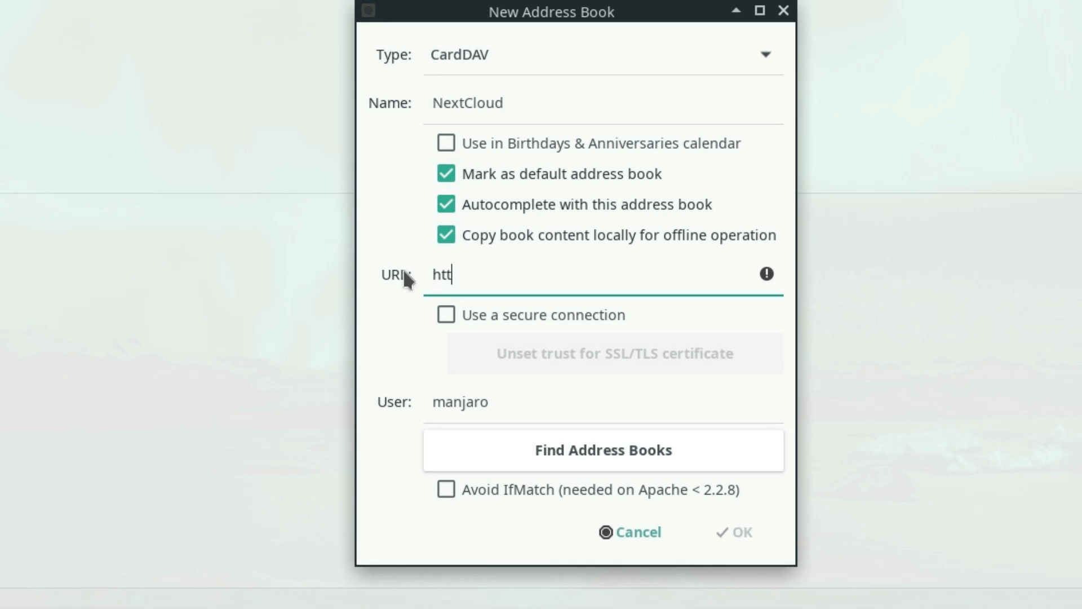
pyautogui.write('ps://')
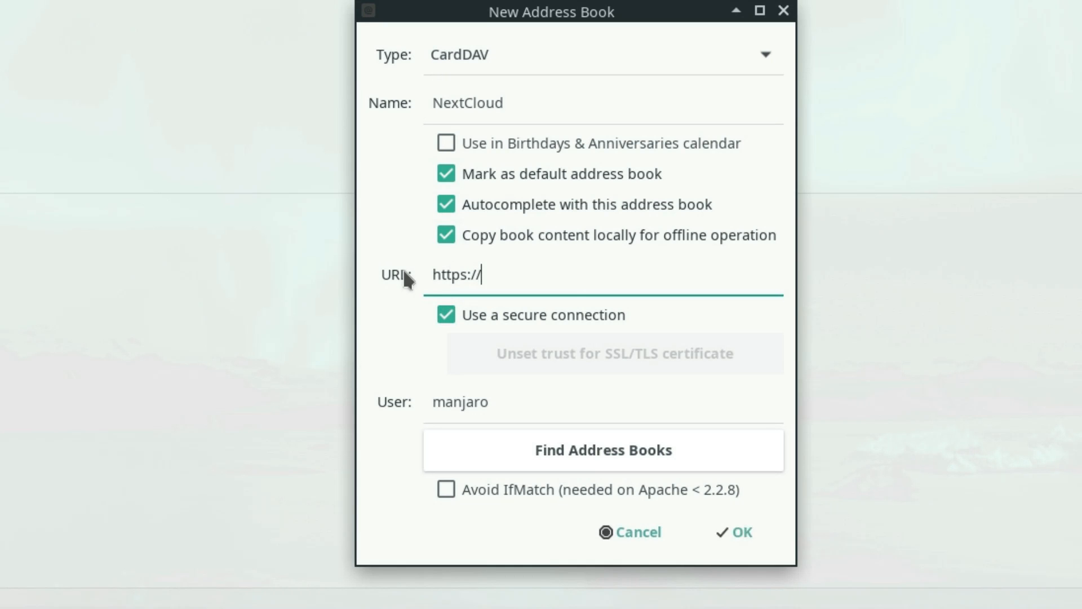
pyautogui.write('tlml.link')
pyautogui.press('Tab')
pyautogui.write('TestUser')
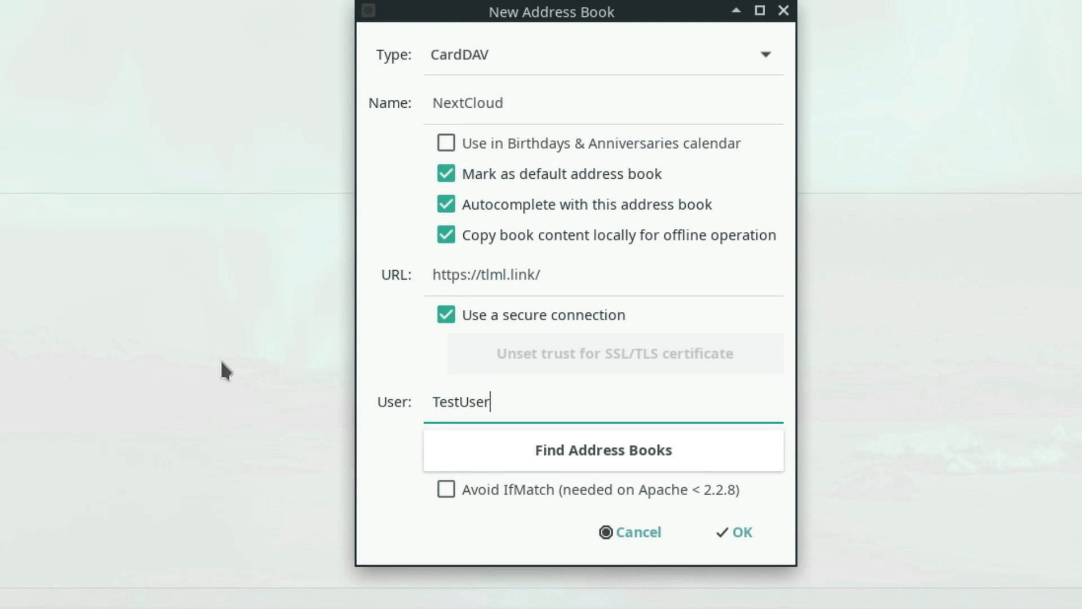
# Try to find the address books on the server, entering the account password to authenticate
pyautogui.click(581, 451)
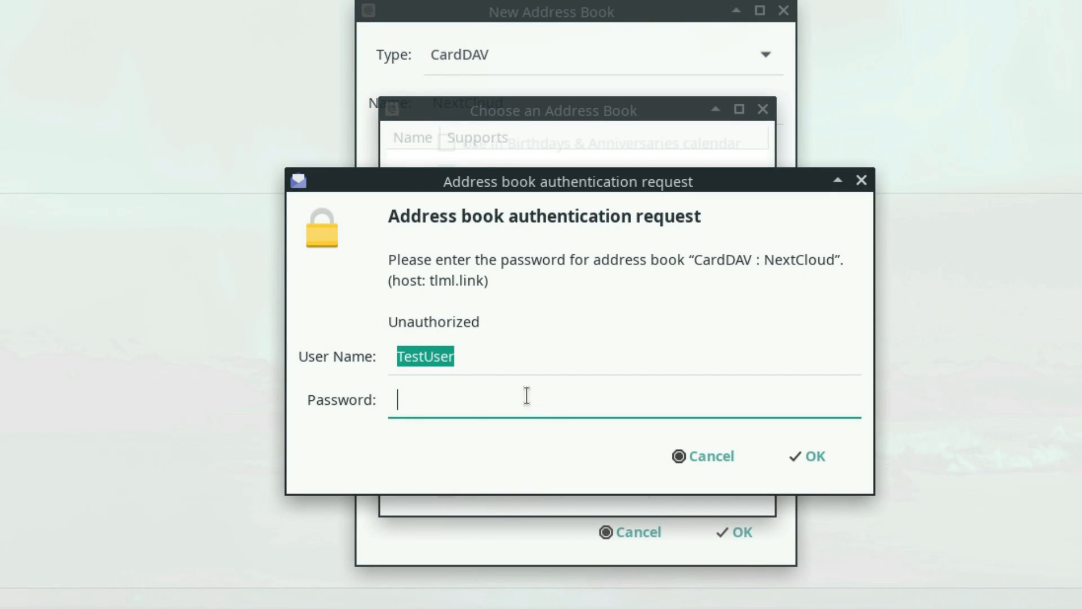
pyautogui.write('••••••••')
pyautogui.click(811, 457)
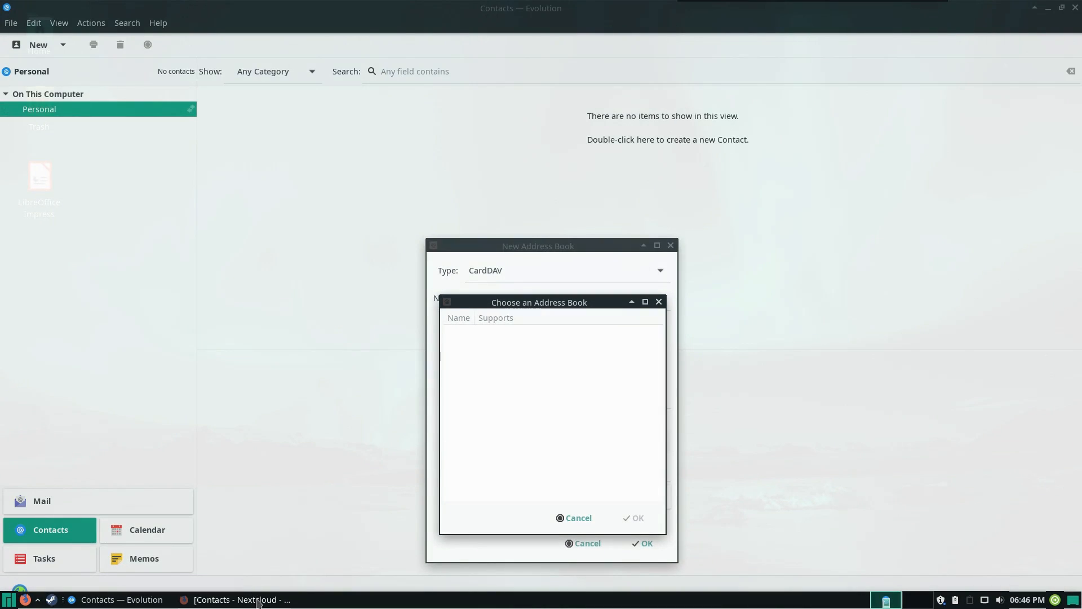
# Switch to Nextcloud Contacts in the browser and copy the link of the Contacts address book from its settings
pyautogui.click(257, 602)
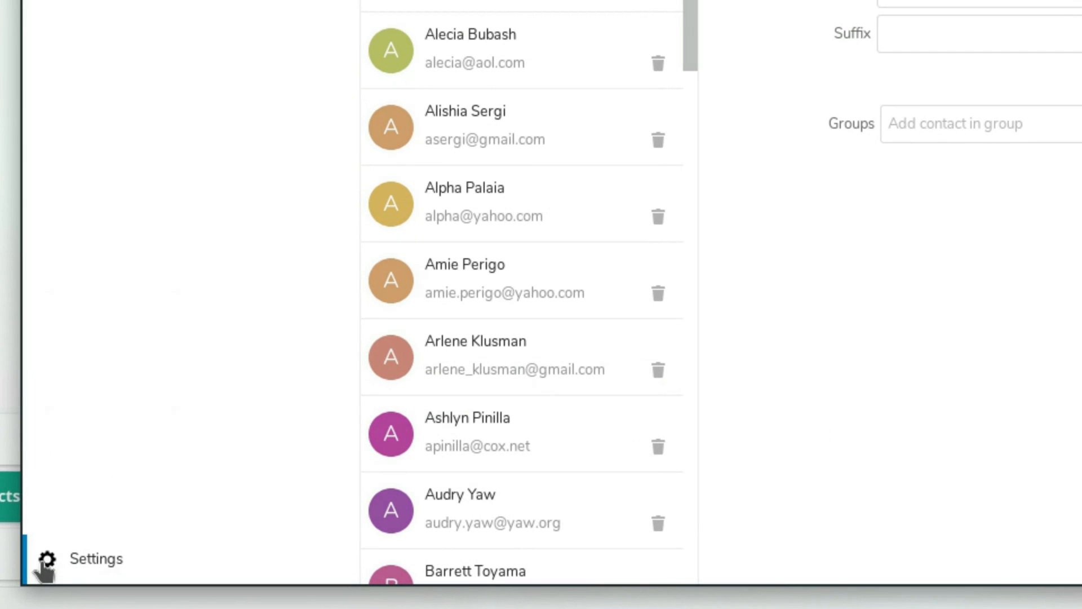
pyautogui.click(81, 561)
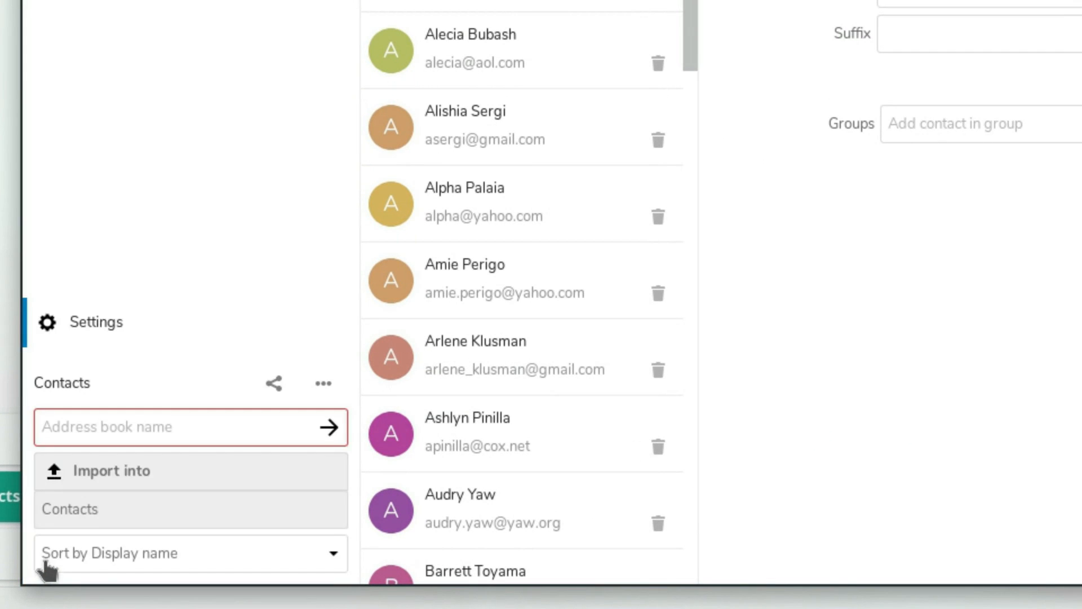
pyautogui.click(325, 385)
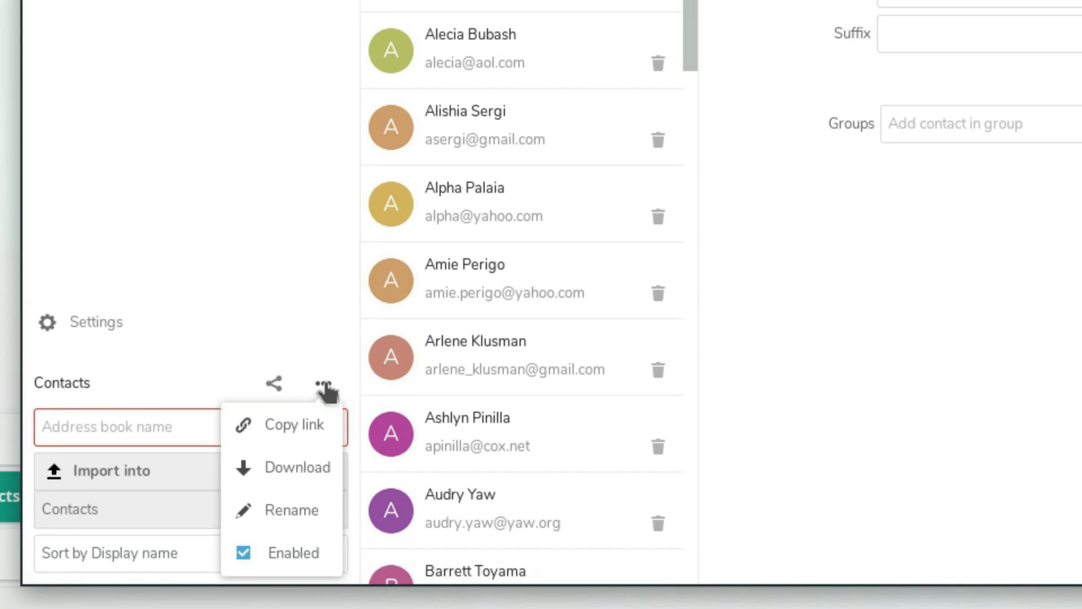
pyautogui.click(312, 431)
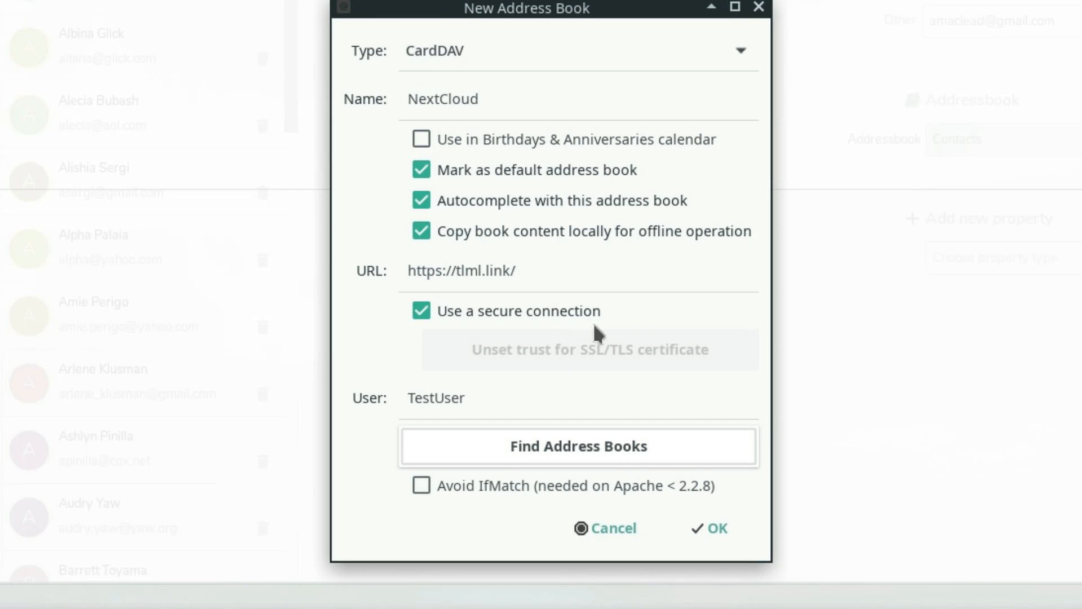
# Replace the address book's URL with the copied Nextcloud link, find the server's address books and add the Contacts one
pyautogui.moveTo(565, 272); pyautogui.dragTo(347, 265)
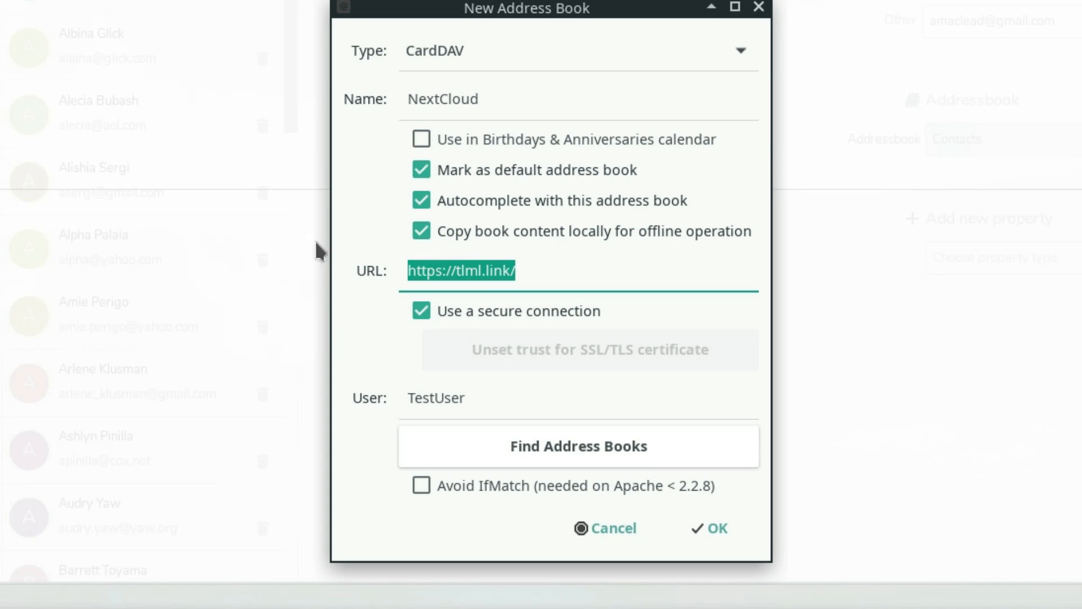
pyautogui.hotkey('ctrl', 'v')
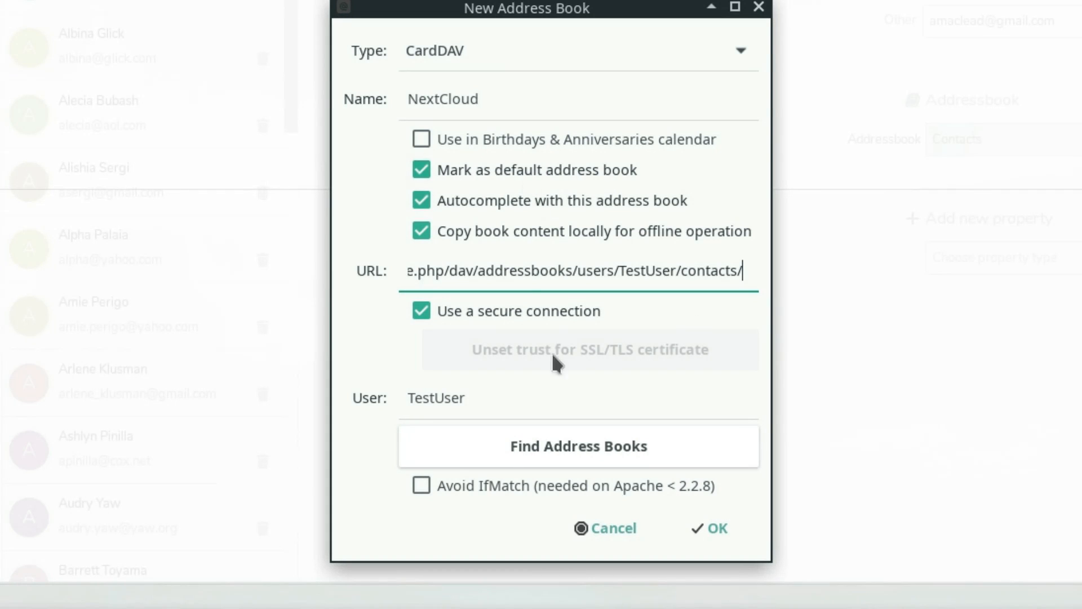
pyautogui.click(557, 445)
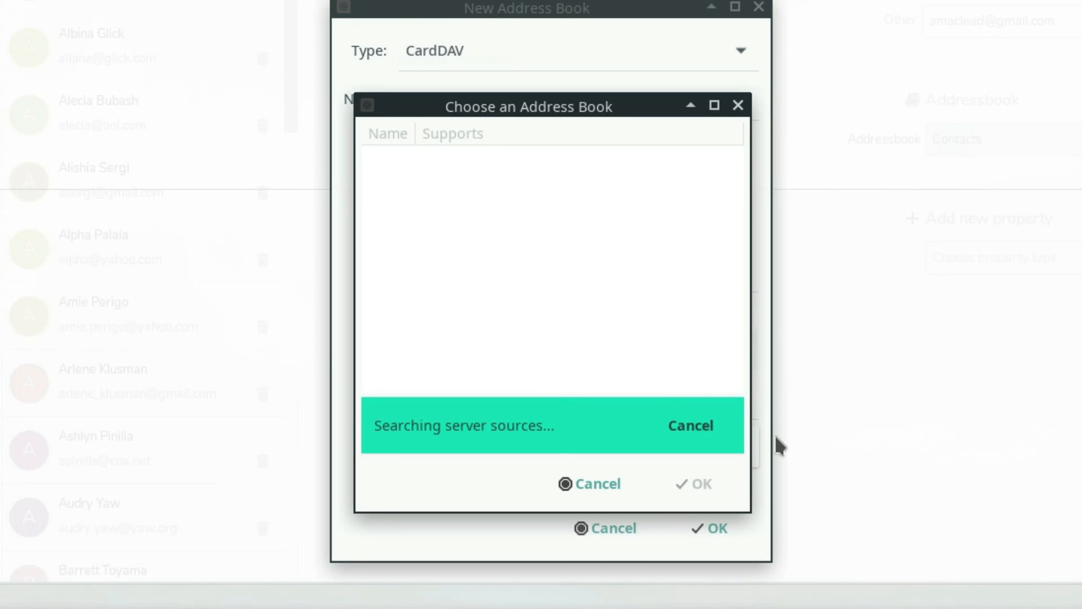
pyautogui.click(400, 160)
pyautogui.click(685, 480)
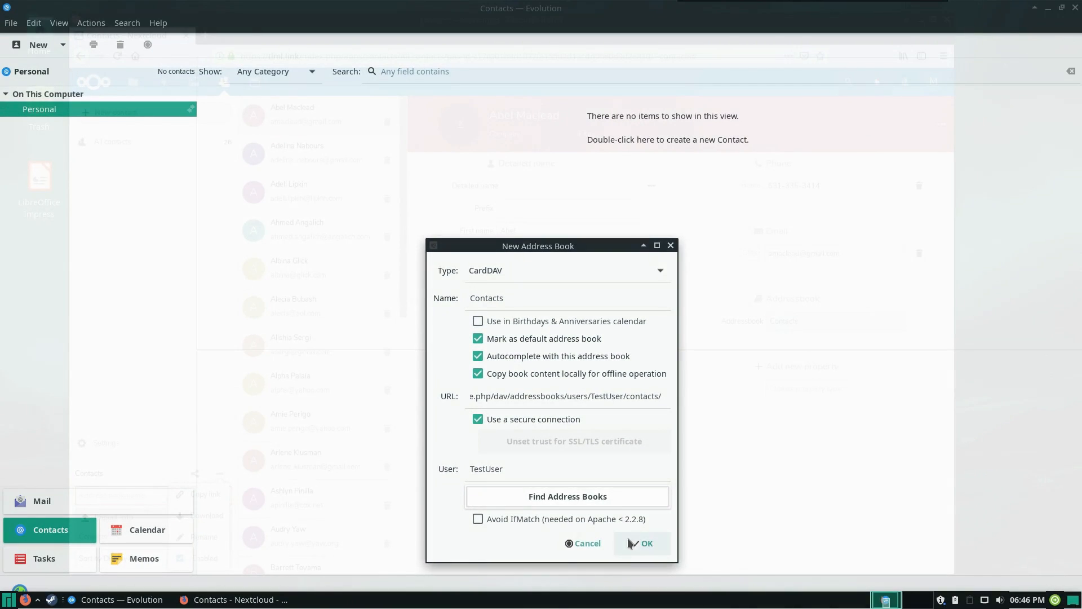
pyautogui.click(718, 530)
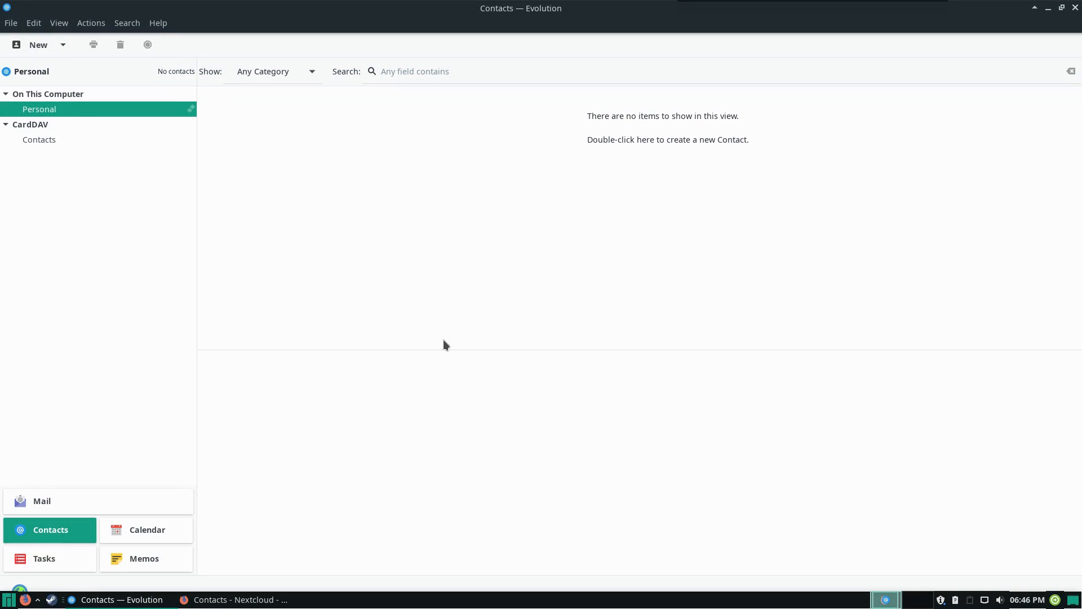
# Look through several contacts in the CardDAV Contacts address book and compare it with the local Personal one
pyautogui.click(42, 138)
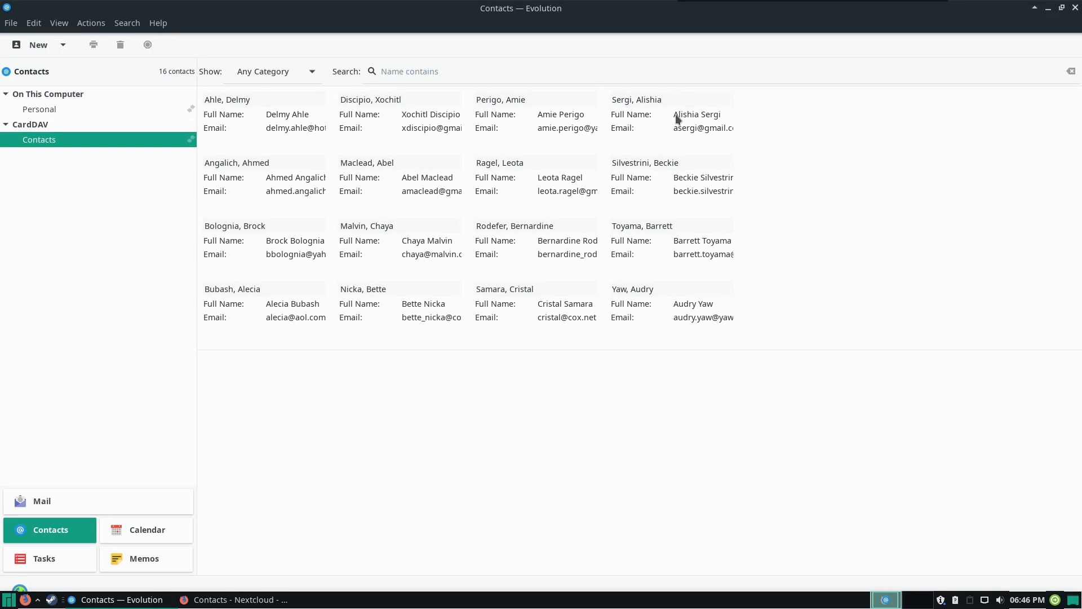
pyautogui.click(682, 193)
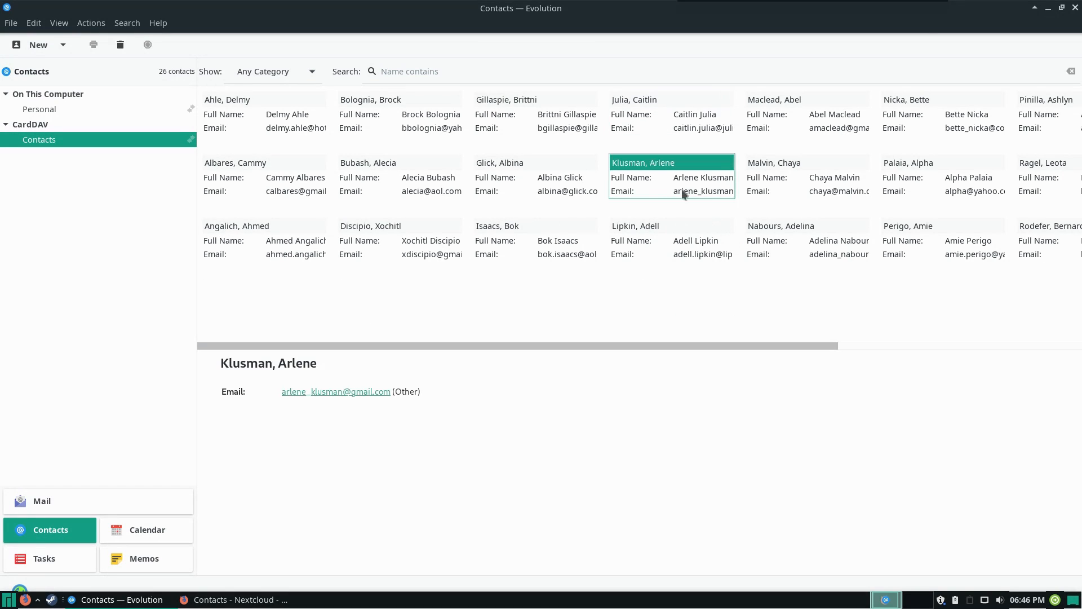
pyautogui.click(379, 111)
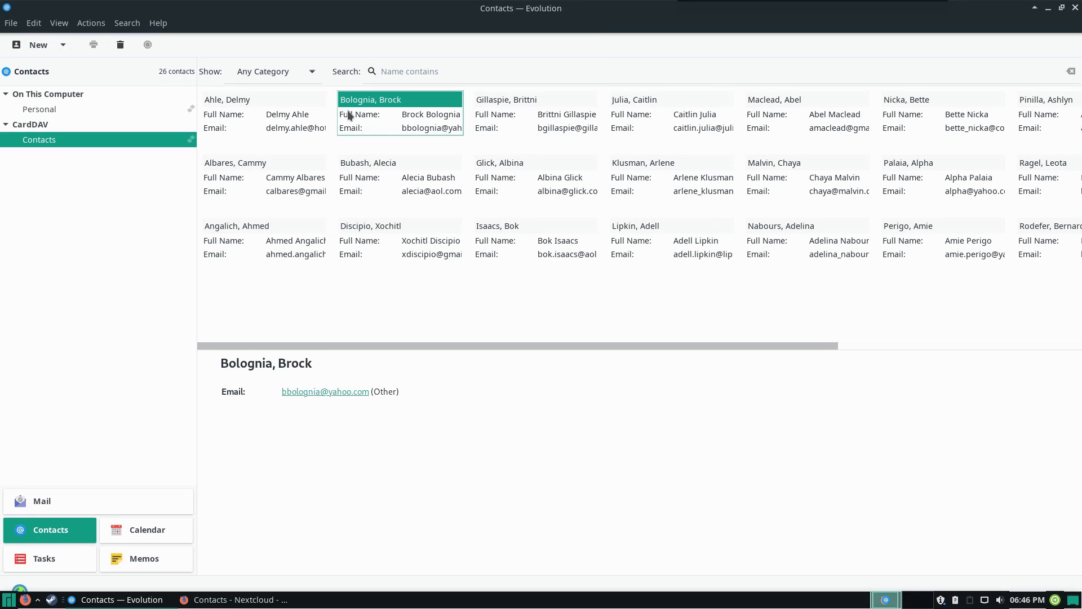
pyautogui.click(256, 113)
pyautogui.click(242, 186)
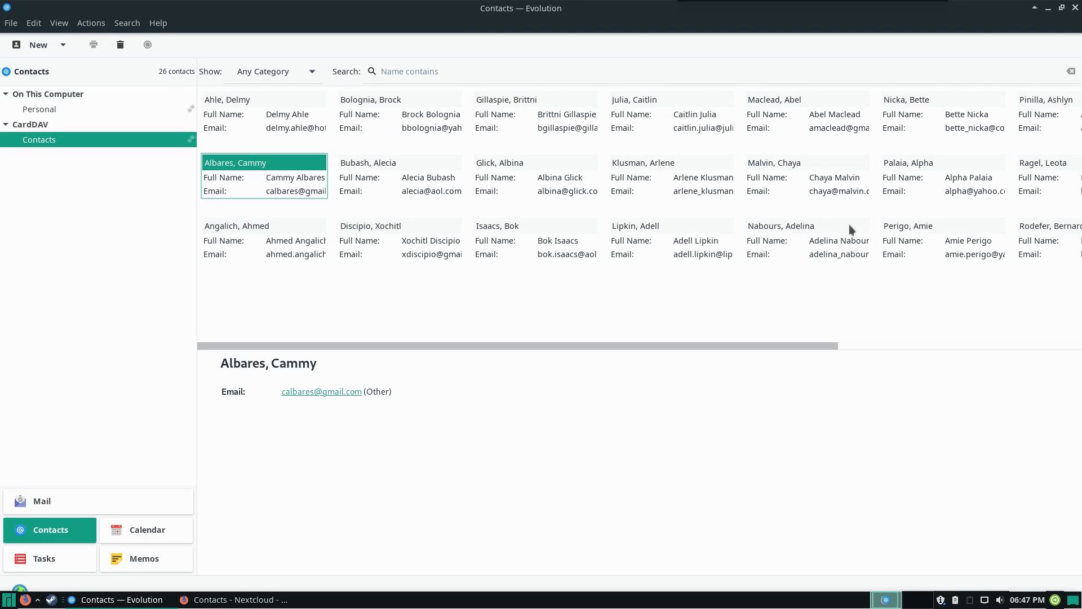
pyautogui.click(66, 110)
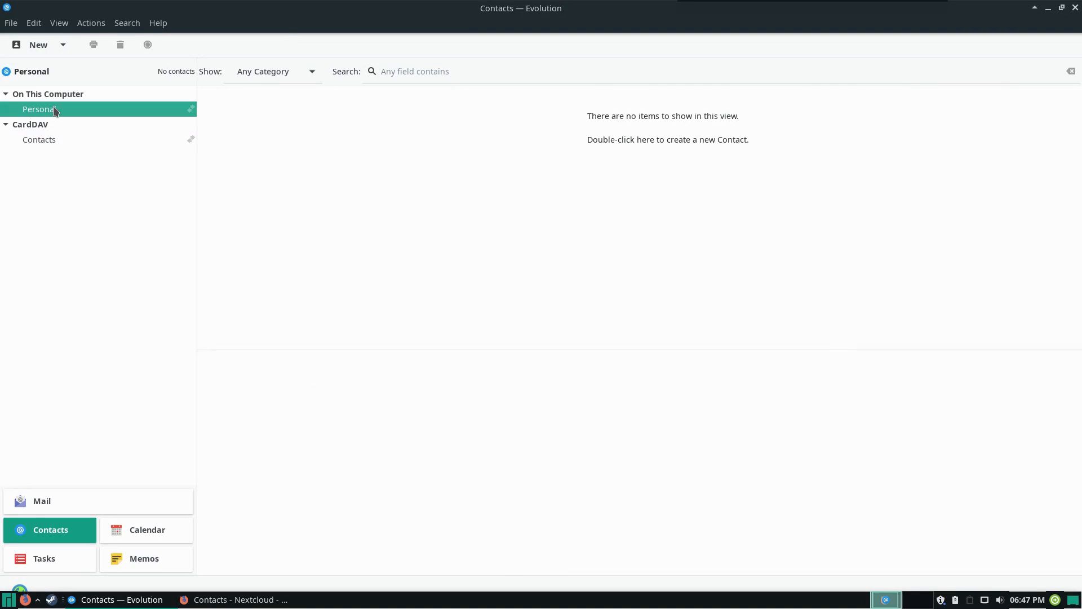
pyautogui.click(52, 139)
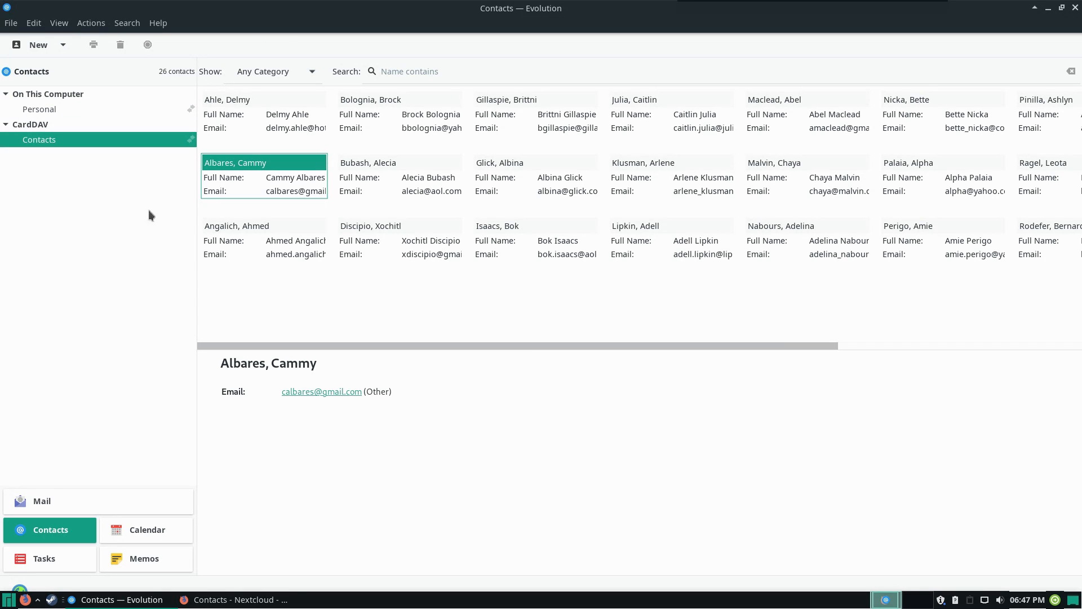
pyautogui.rightClick(44, 144)
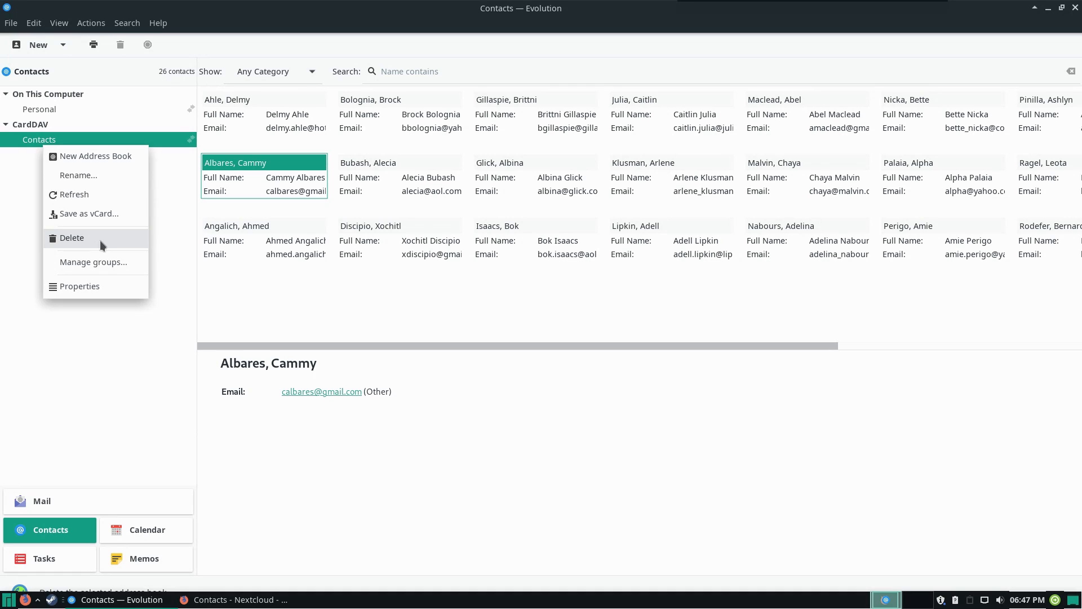
pyautogui.click(110, 456)
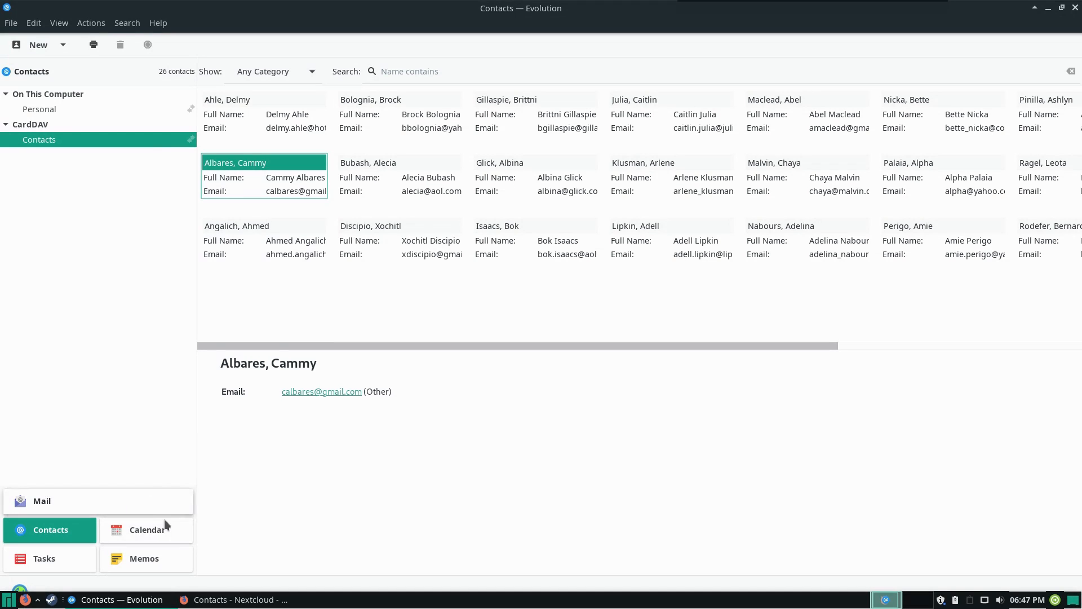
pyautogui.click(140, 530)
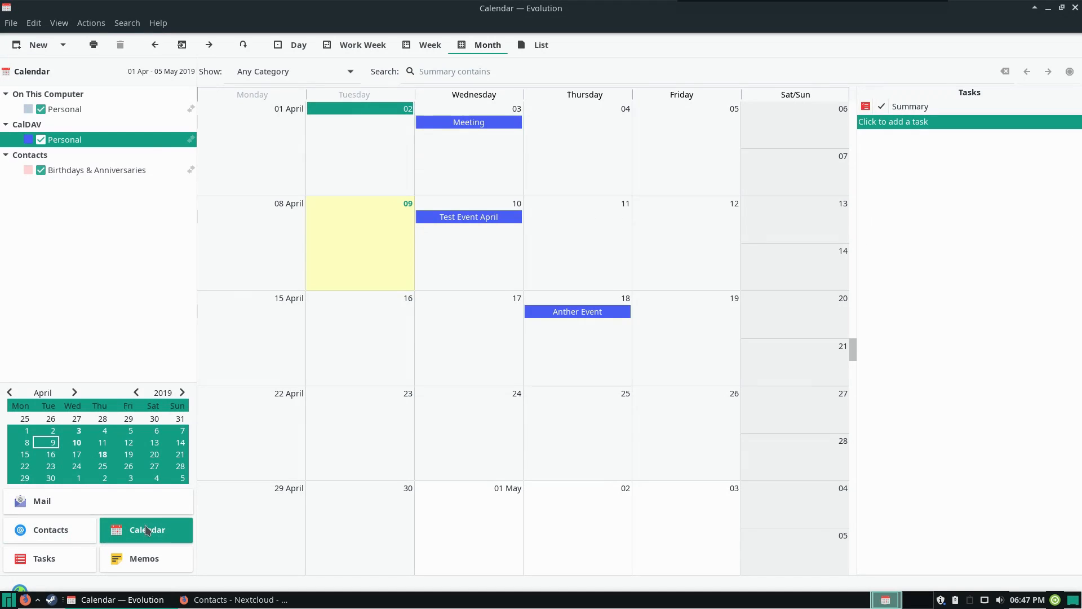
pyautogui.click(56, 530)
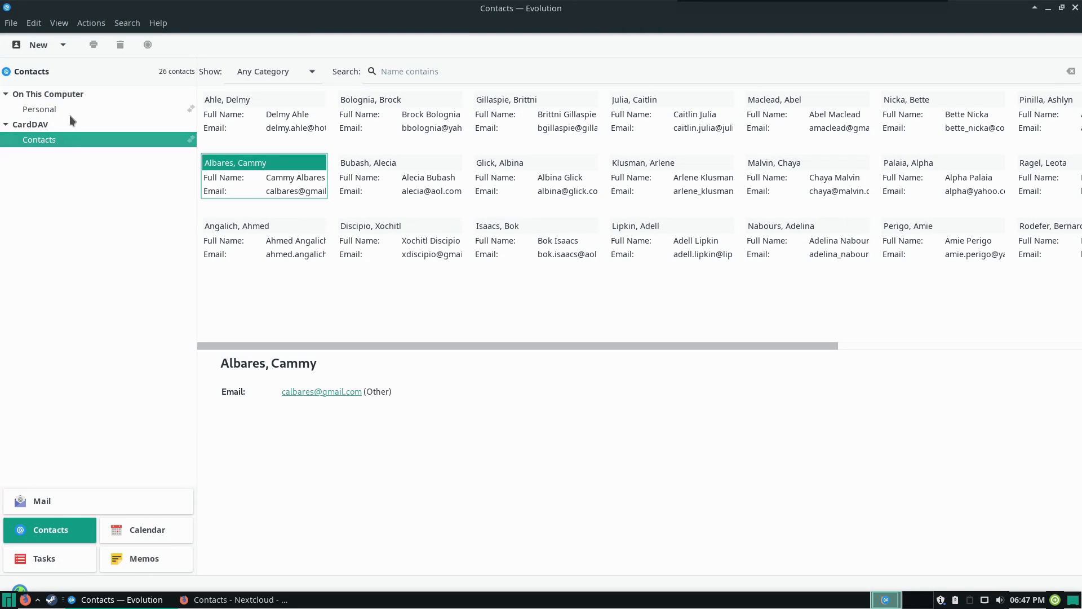
# Create a new contact stored in the CardDAV Contacts address book, entering the contact's full name and nickname
pyautogui.click(36, 45)
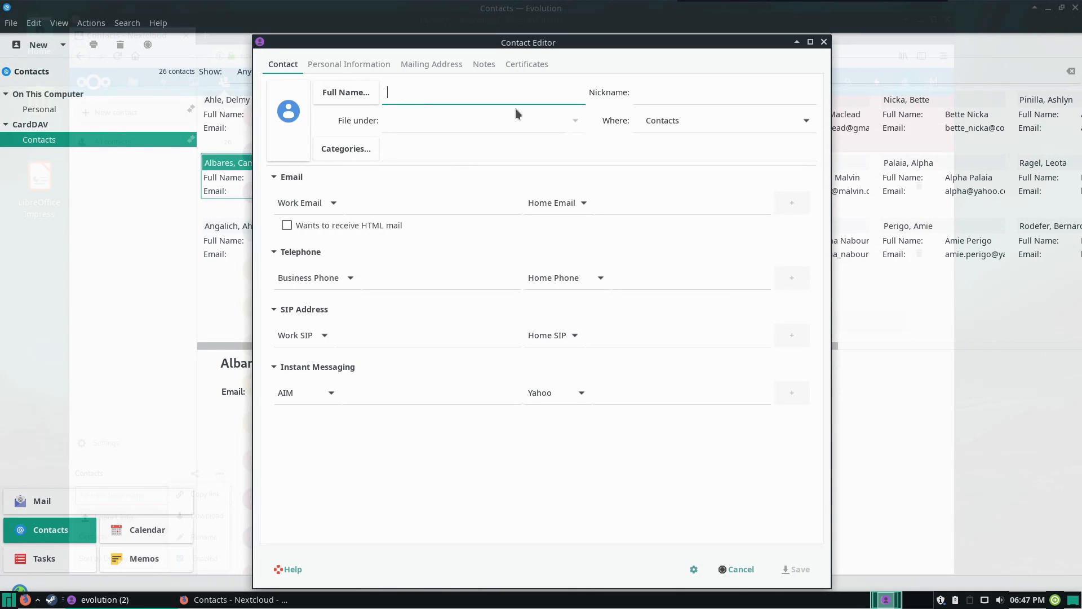
pyautogui.write('Test User')
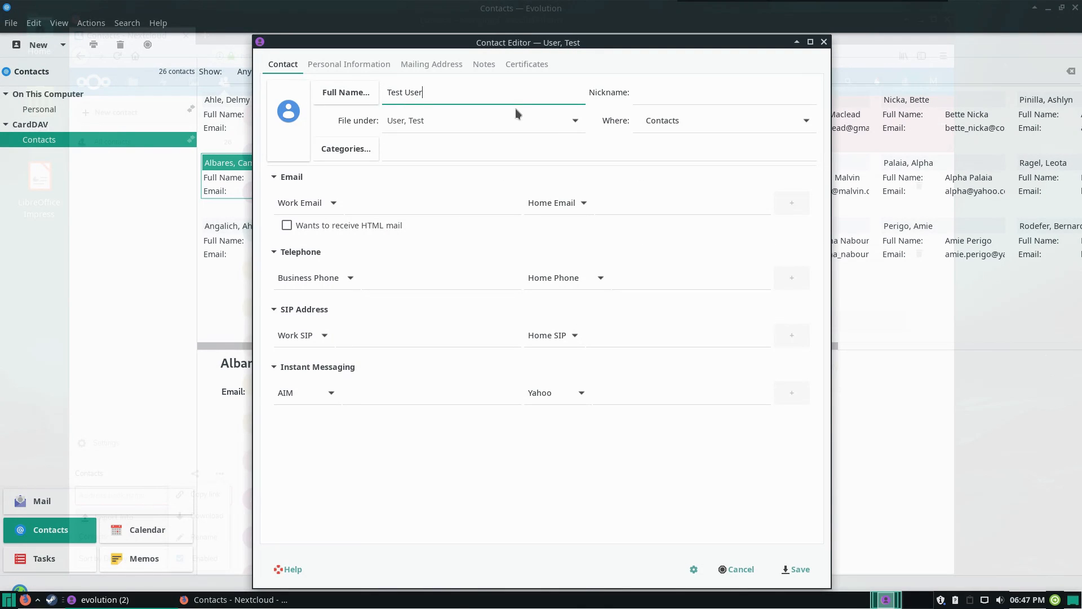
pyautogui.press('Tab')
pyautogui.write('Tommy Test')
pyautogui.press('Tab')
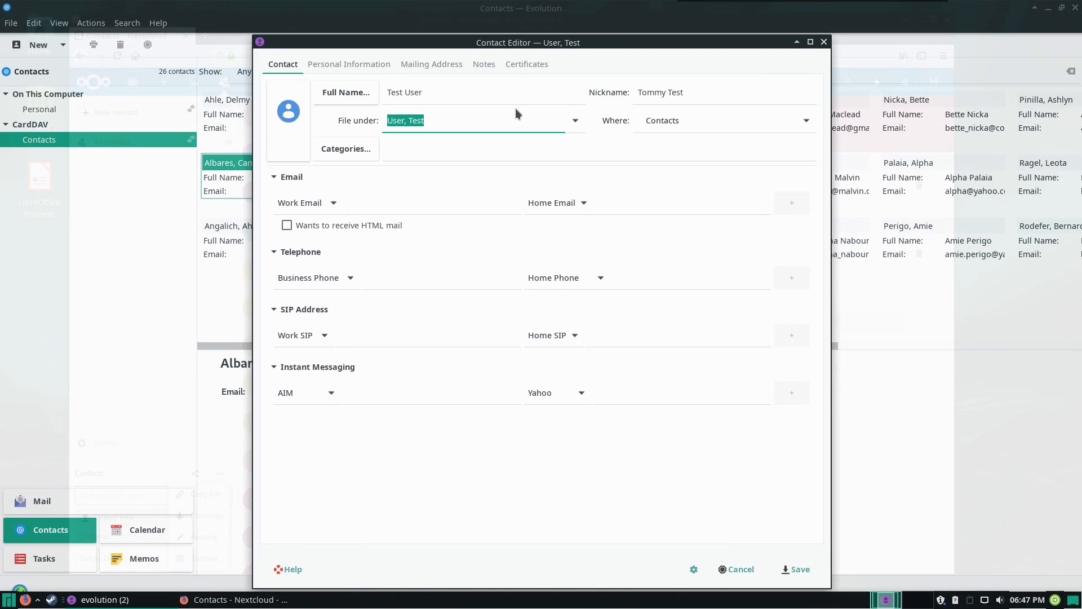
pyautogui.click(709, 125)
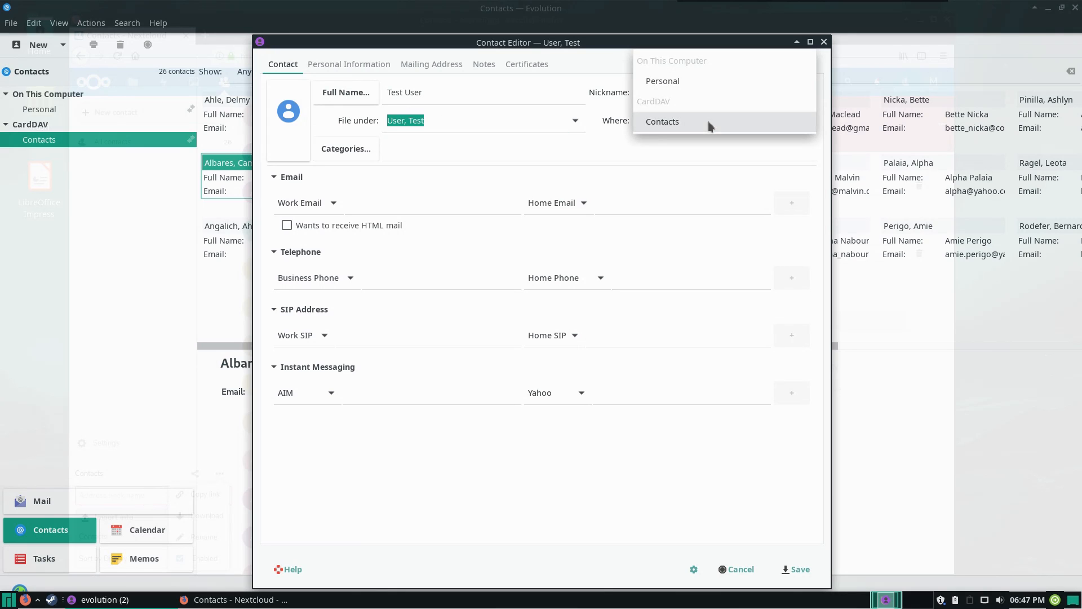
pyautogui.click(678, 122)
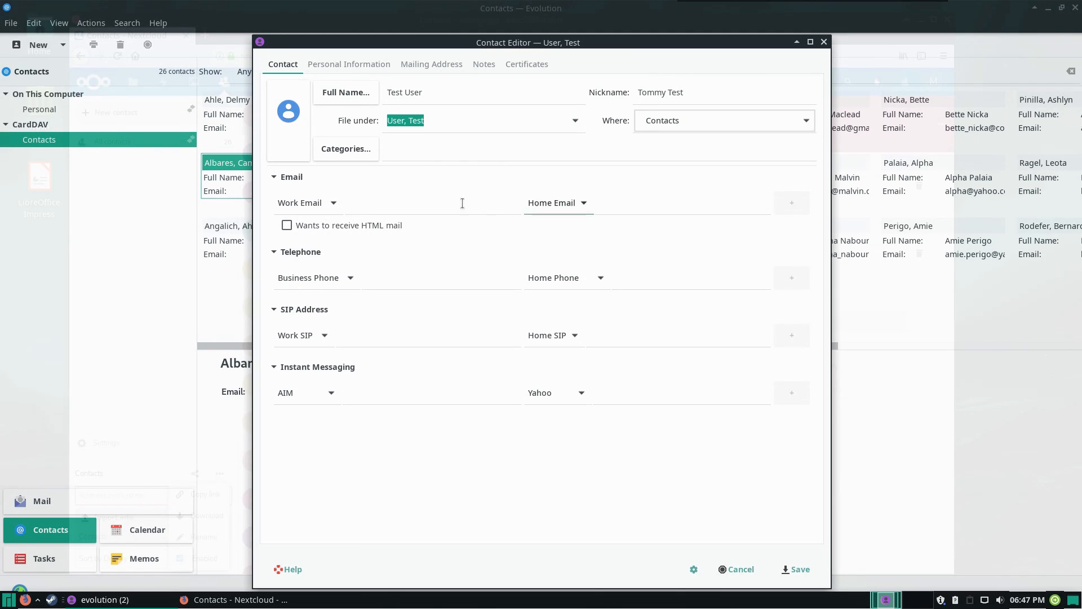
# Fill in the contact's work email and business phone, and save the contact
pyautogui.click(381, 204)
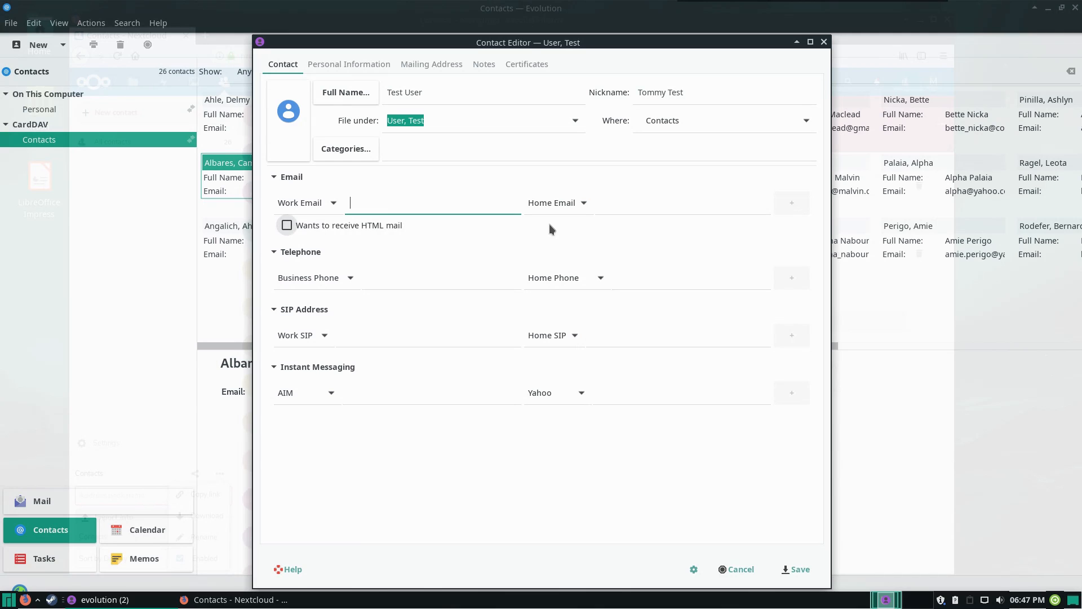
pyautogui.click(417, 279)
pyautogui.write('888-555-1234')
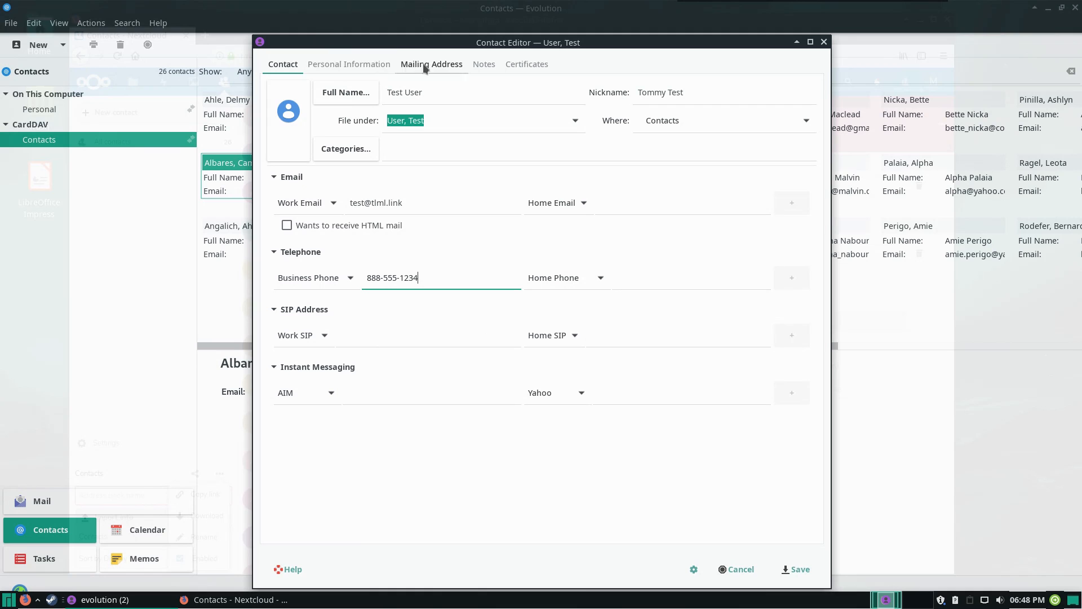
pyautogui.click(795, 568)
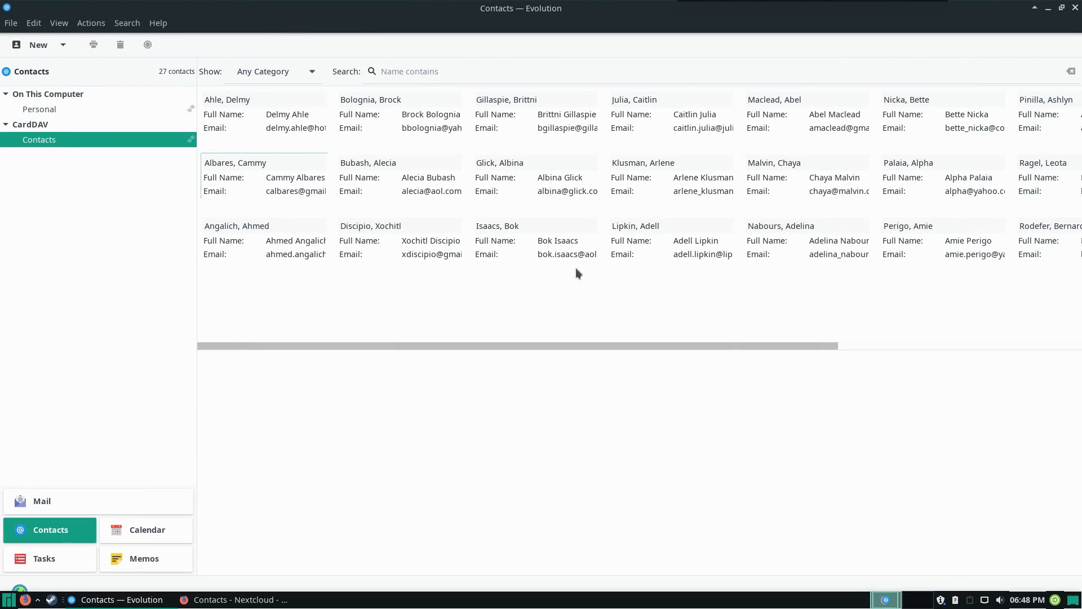
# Examine the new contact in the address book and in Nextcloud Contacts in the browser, reloading the page there
pyautogui.moveTo(812, 347); pyautogui.dragTo(1065, 341)
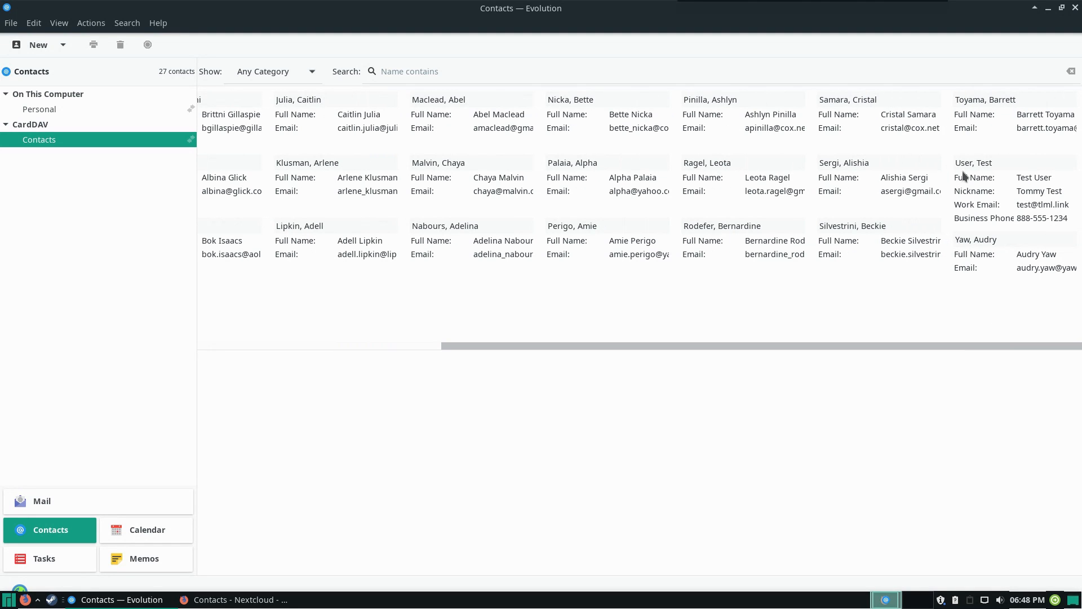
pyautogui.click(982, 177)
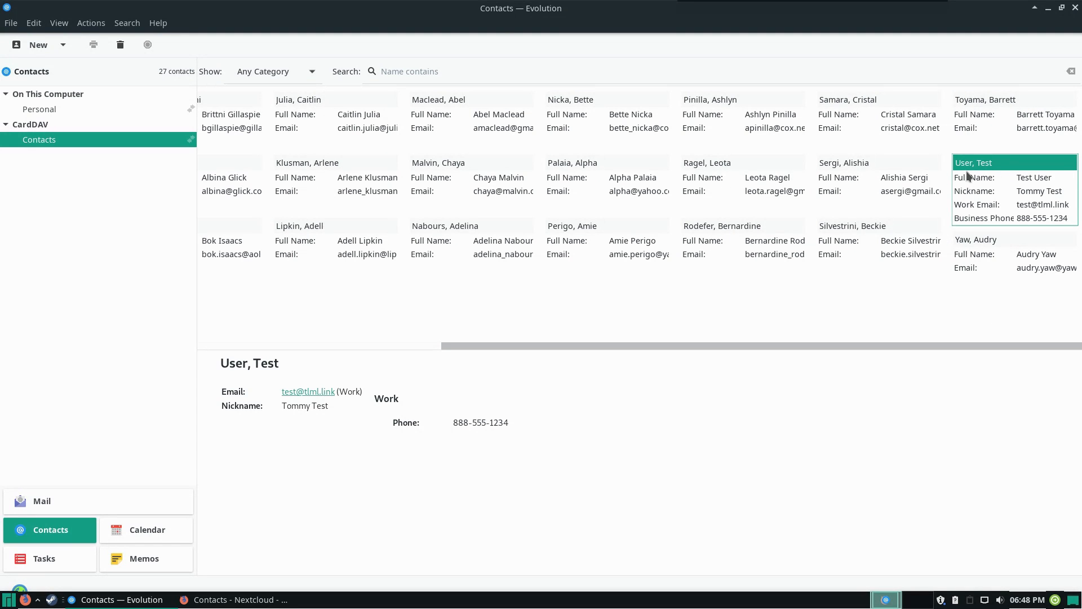
pyautogui.click(232, 600)
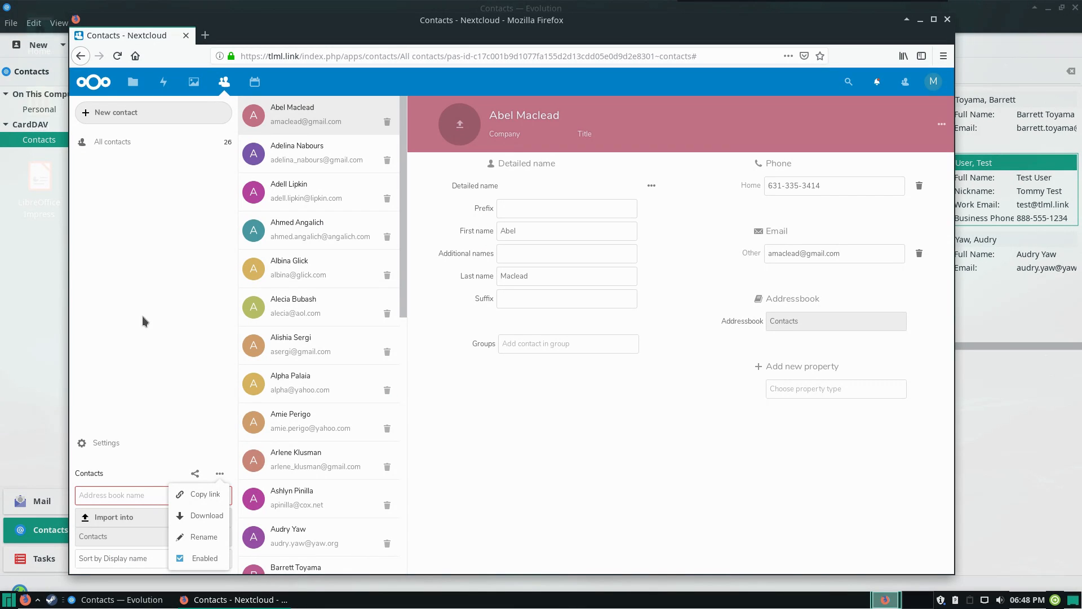
pyautogui.click(155, 415)
pyautogui.scroll(-9, 316, 355)
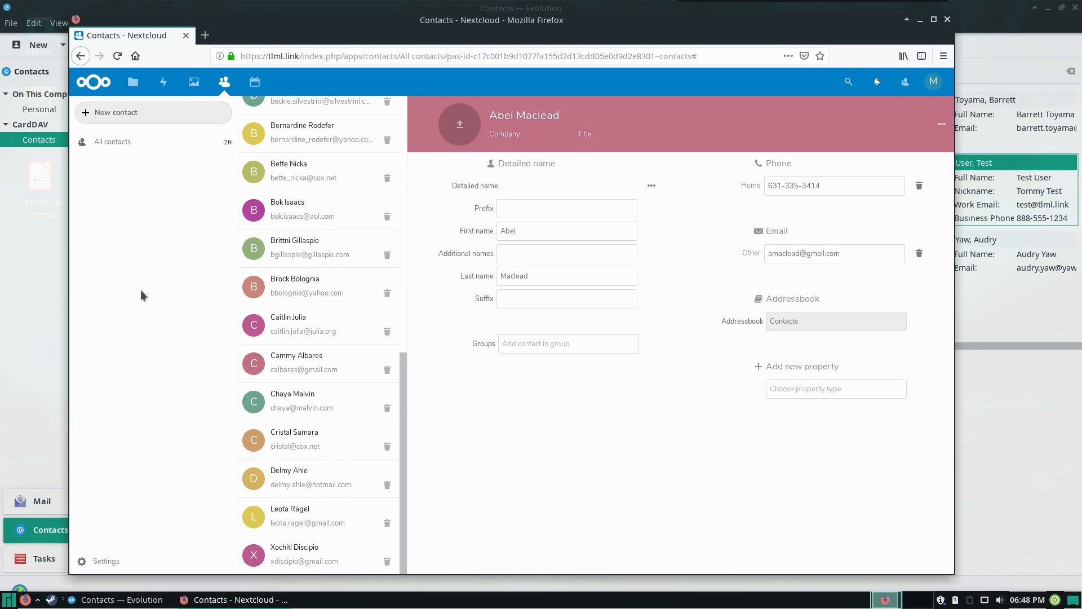
pyautogui.rightClick(155, 242)
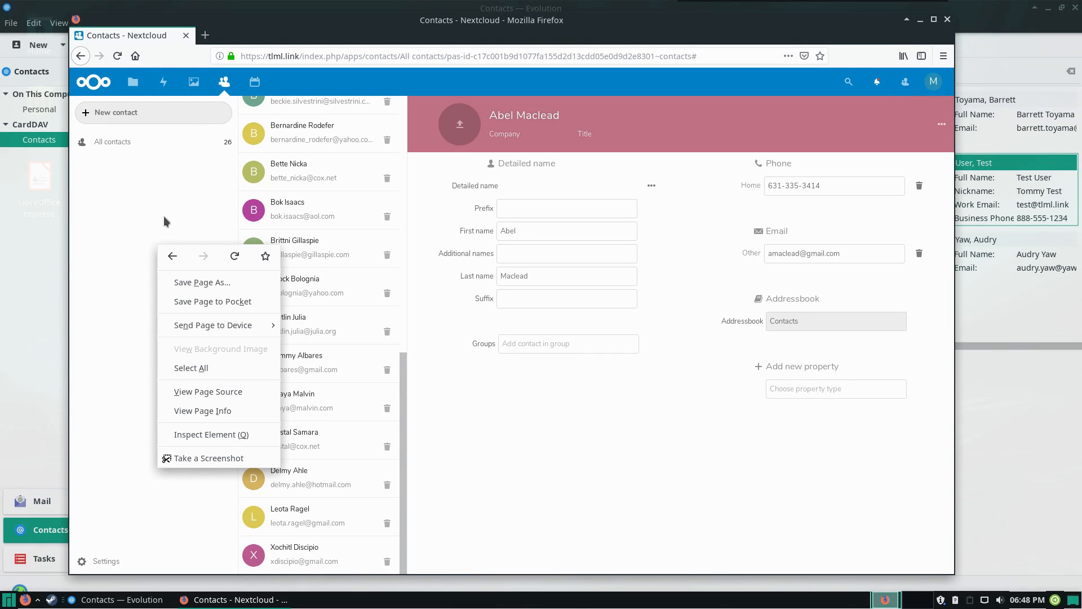
pyautogui.click(235, 258)
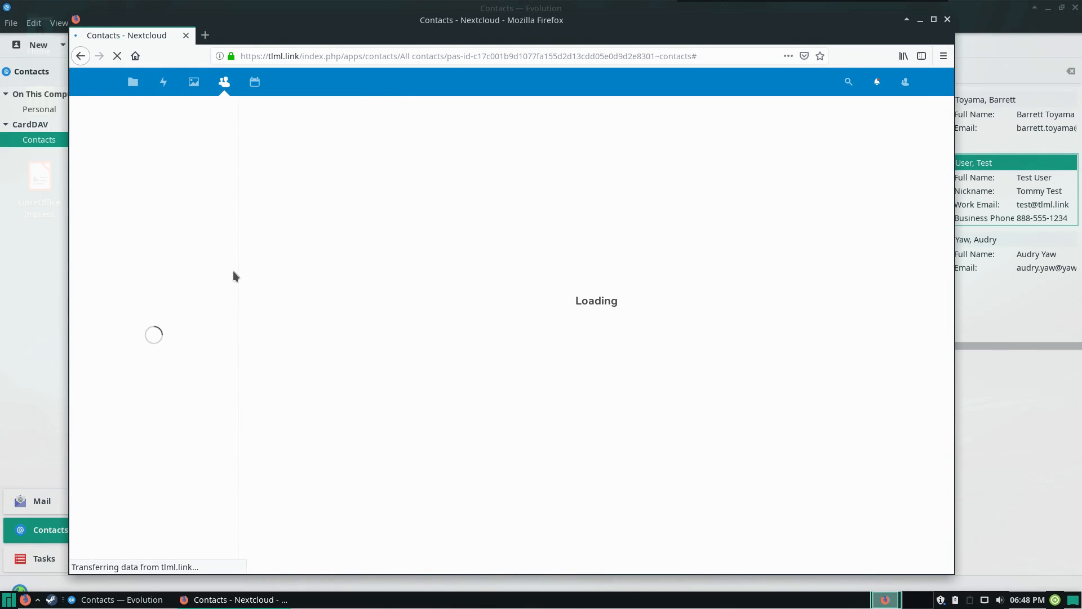
pyautogui.scroll(-10, 326, 274)
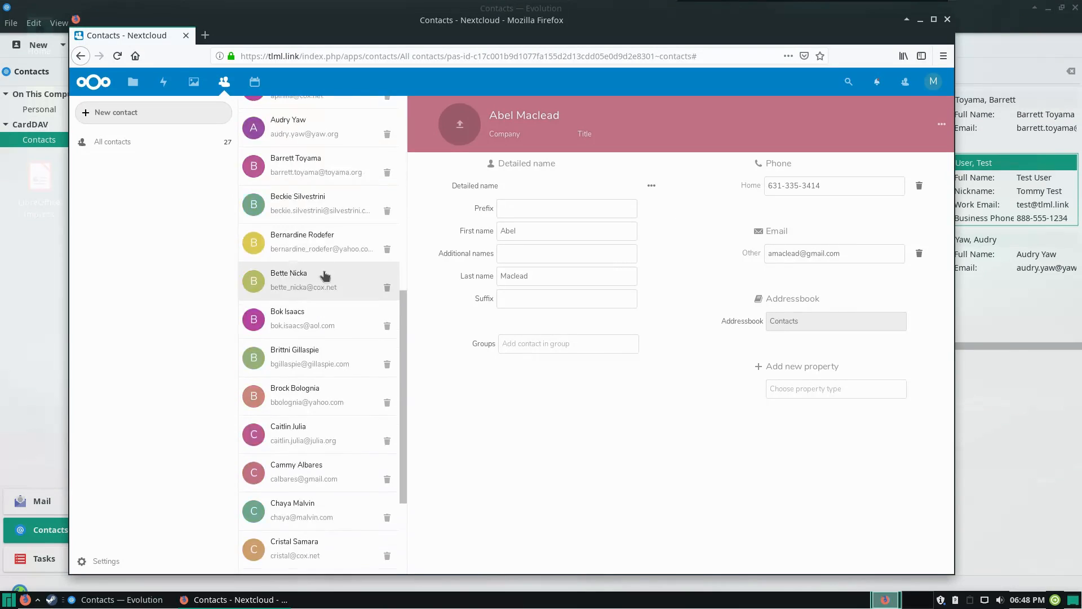
pyautogui.click(306, 515)
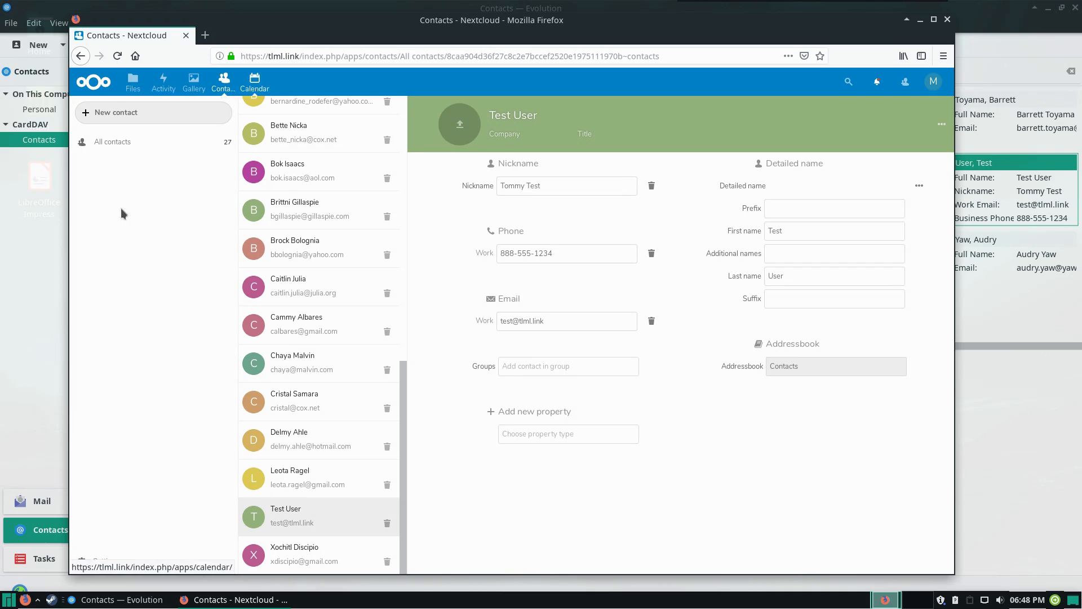
# Switch back to Evolution and select 11 April in the calendar's month view
pyautogui.click(1, 274)
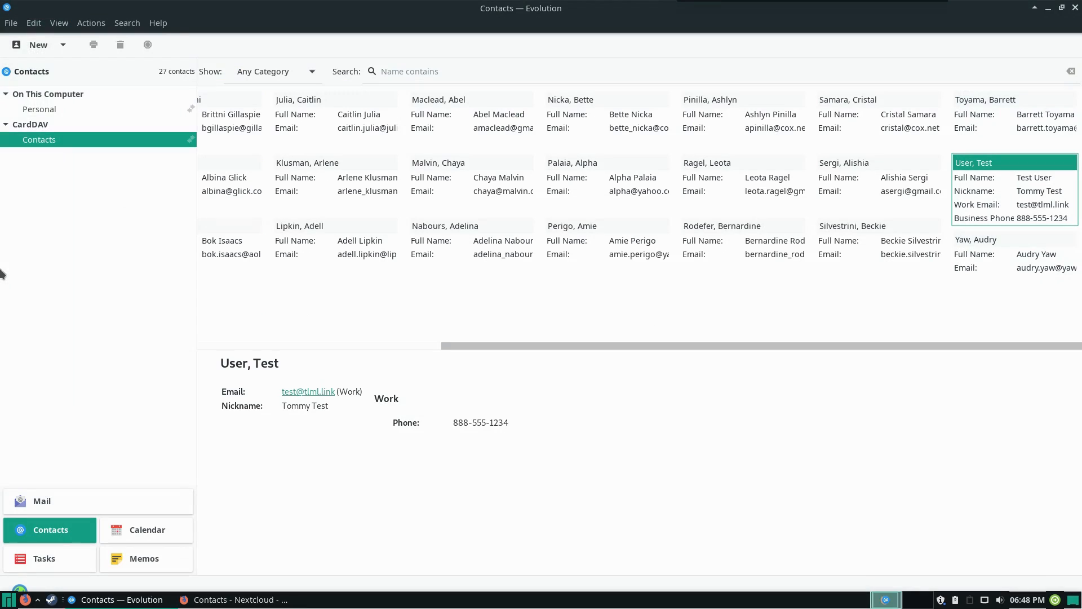
pyautogui.click(148, 528)
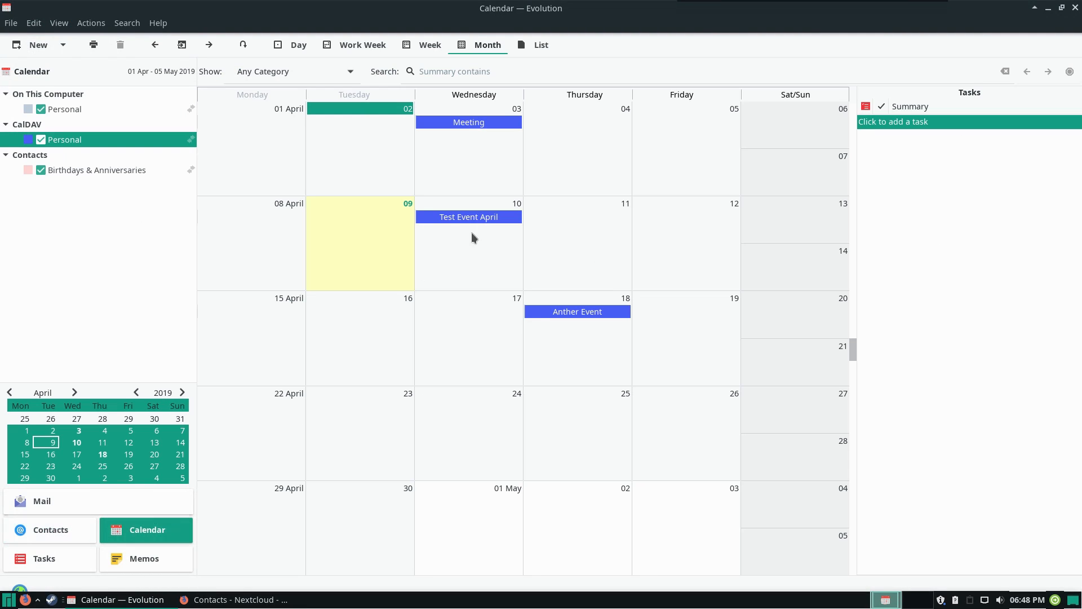
pyautogui.click(584, 239)
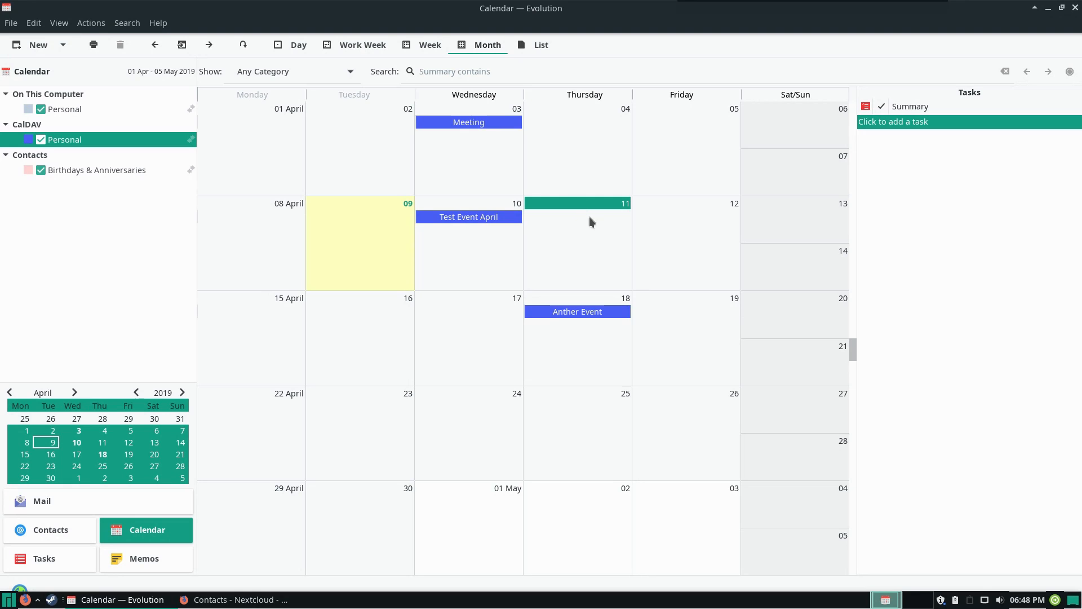
# Create an appointment on 11 April in the CalDAV Personal calendar with summary "New Event" and location "Right Here", save it and close its window
pyautogui.doubleClick(568, 228)
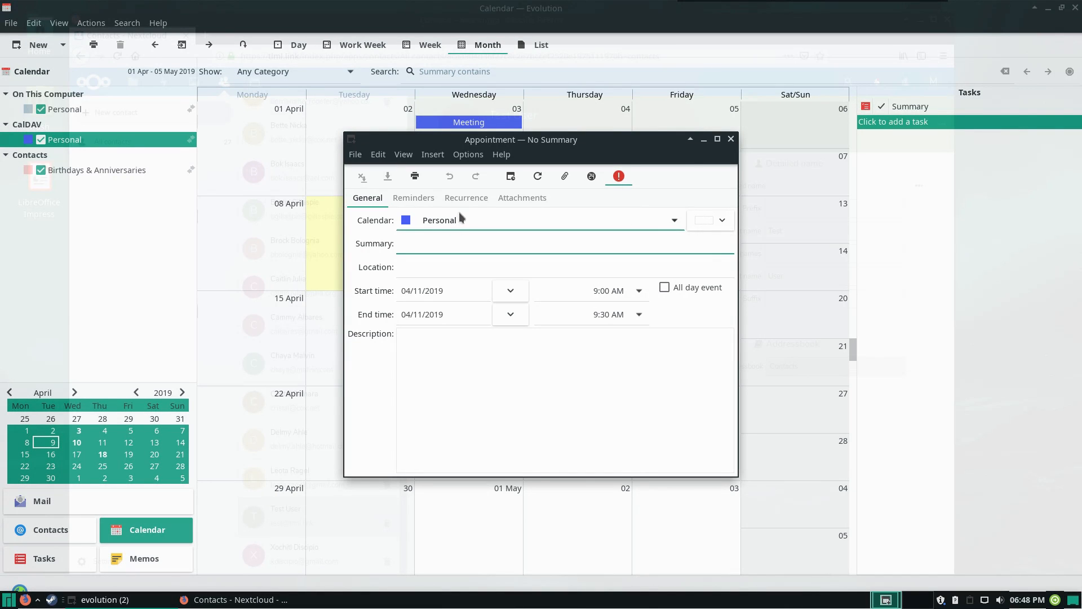
pyautogui.click(604, 221)
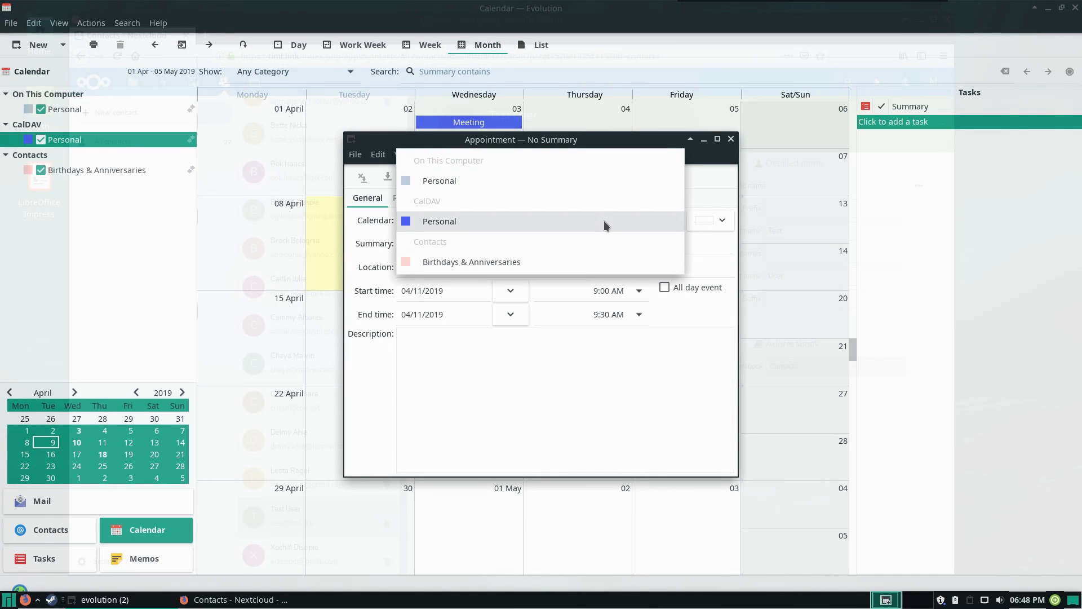
pyautogui.click(597, 219)
pyautogui.click(489, 243)
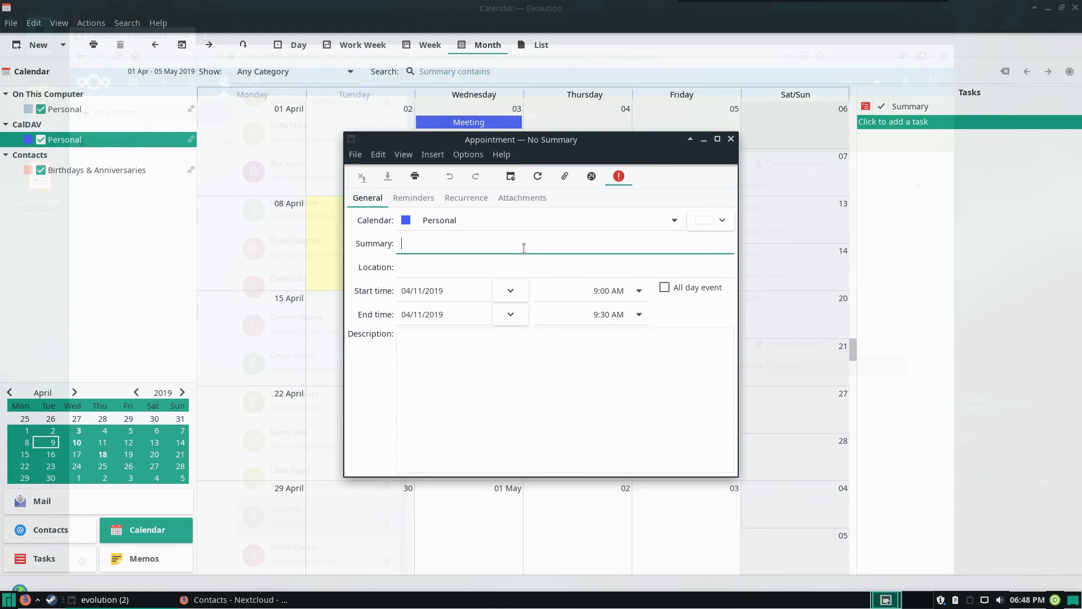
pyautogui.write('New Event')
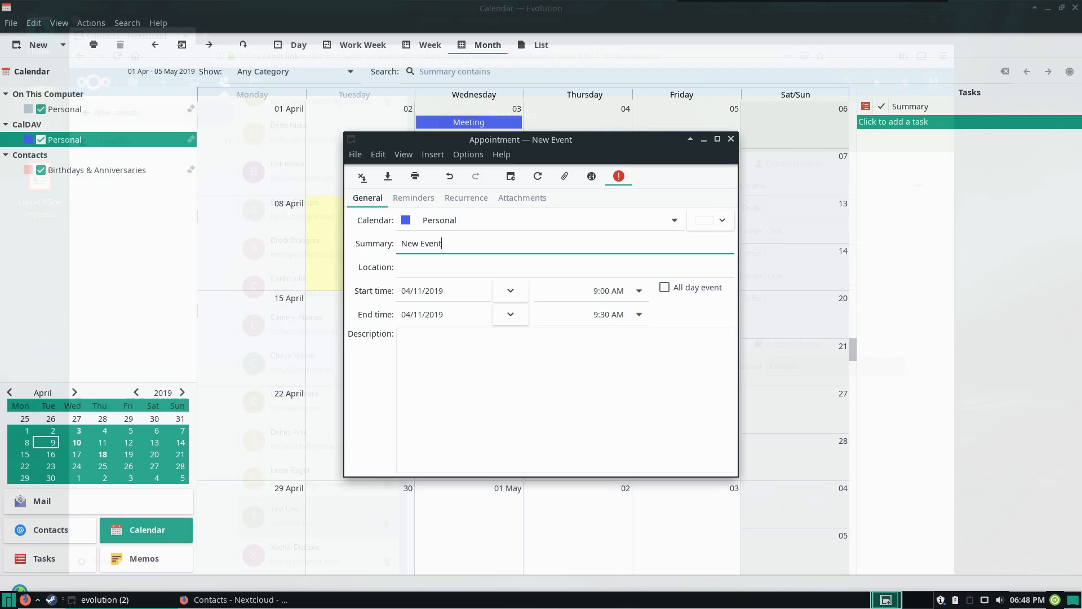
pyautogui.press('Tab')
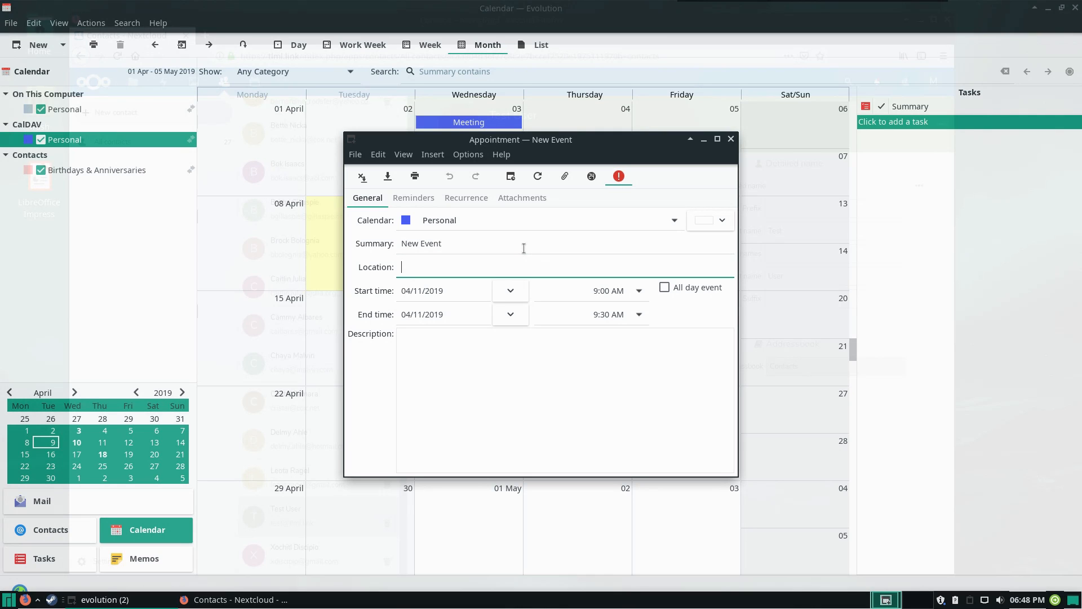
pyautogui.write('Right Here')
pyautogui.click(381, 180)
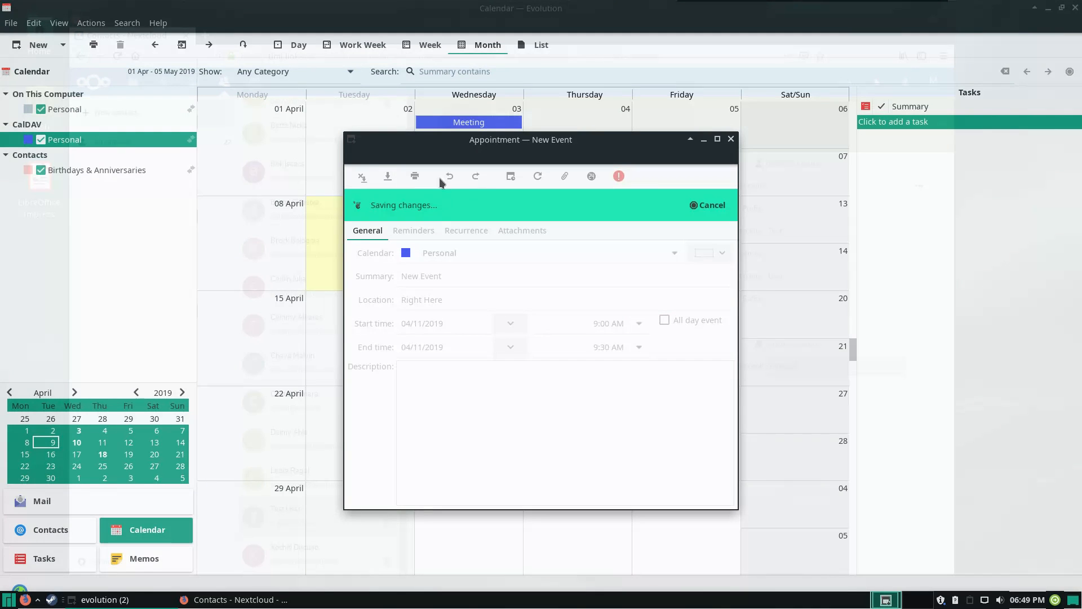
pyautogui.click(731, 139)
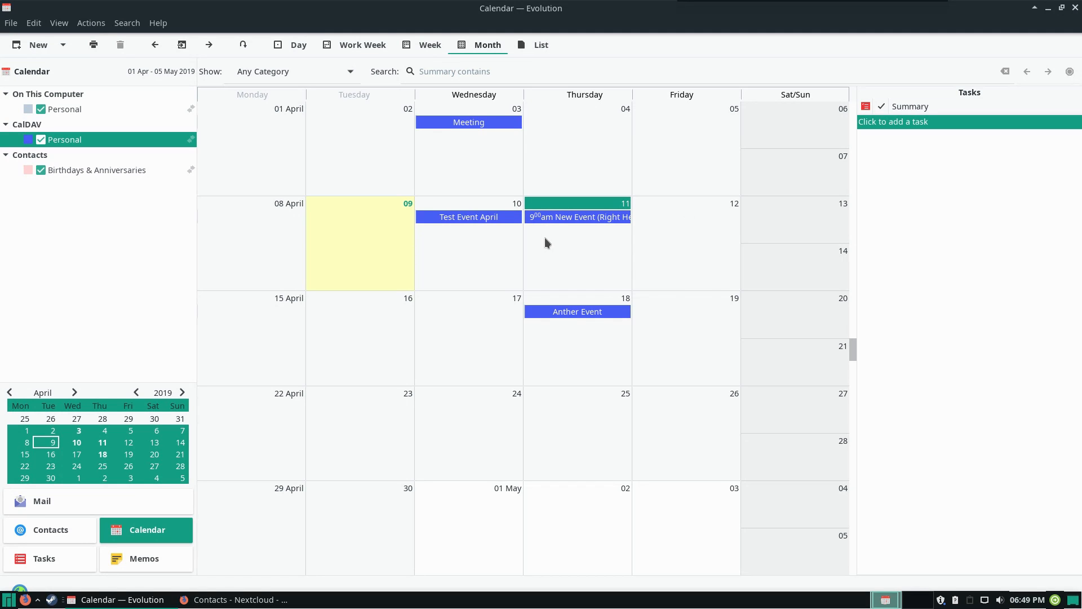
# Switch to the browser and examine the new 11 April event in Nextcloud Calendar
pyautogui.click(251, 599)
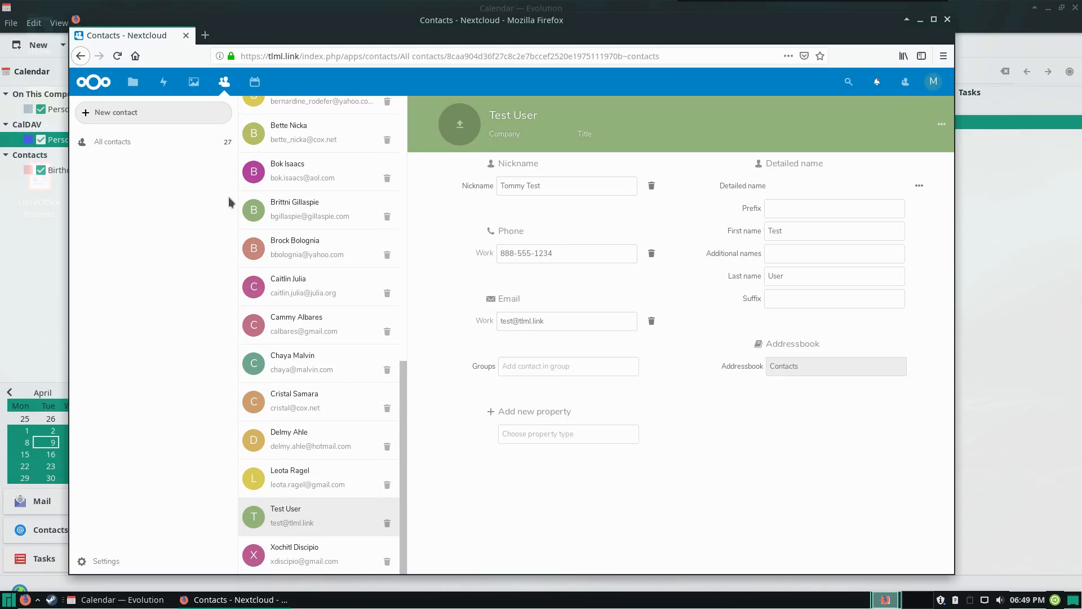
pyautogui.click(254, 82)
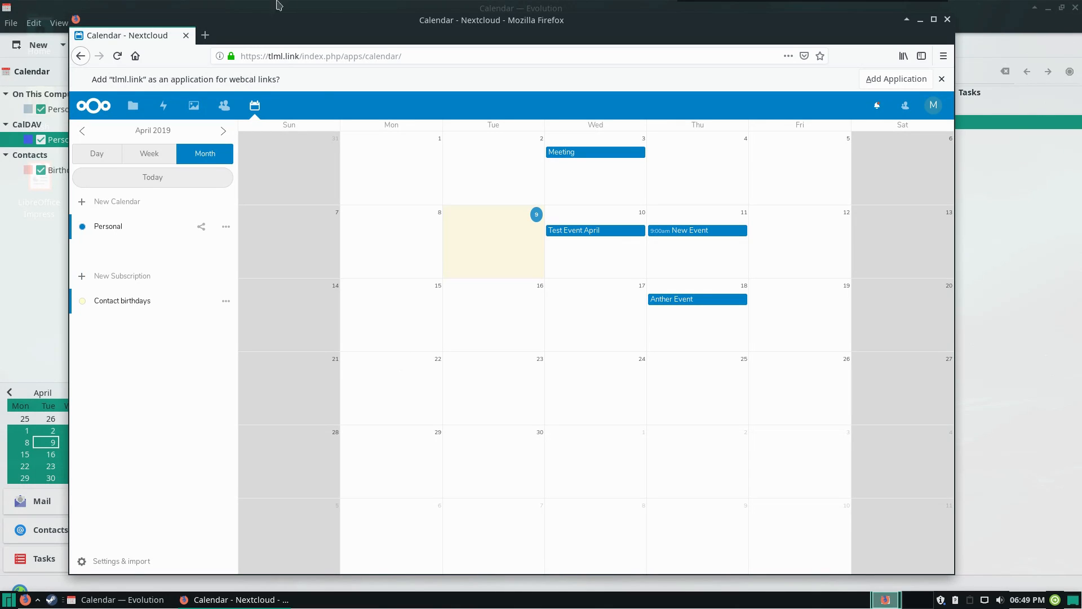
# Switch back to Evolution's contacts and start saving the CardDAV Contacts address book as a vCard, selecting the Desktop folder in the save dialog
pyautogui.click(200, 603)
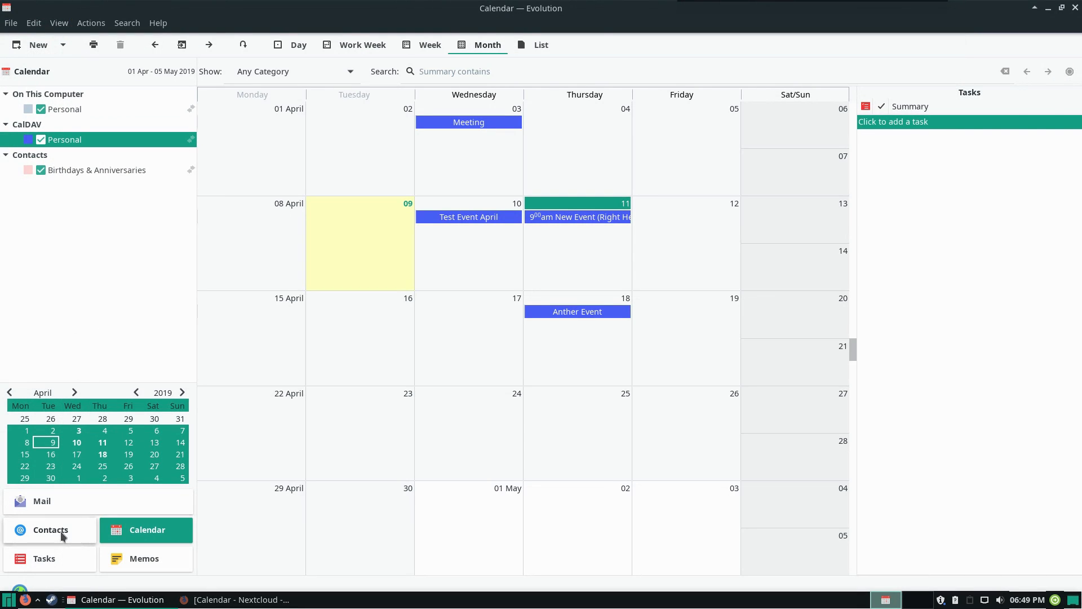
pyautogui.click(33, 530)
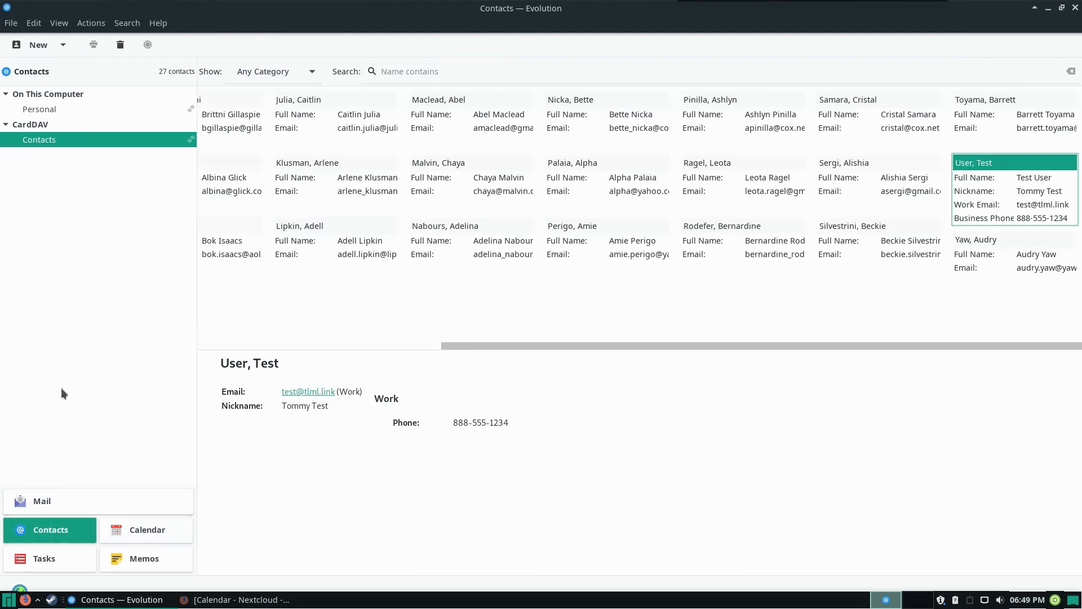
pyautogui.click(100, 26)
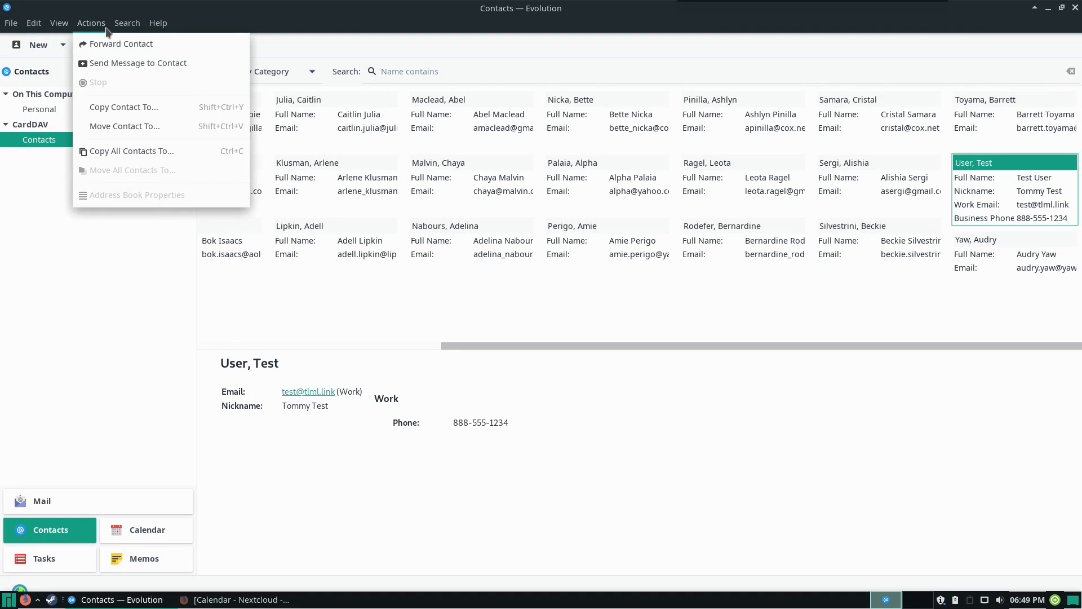
pyautogui.moveTo(57, 26)
pyautogui.moveTo(97, 25)
pyautogui.click(52, 139)
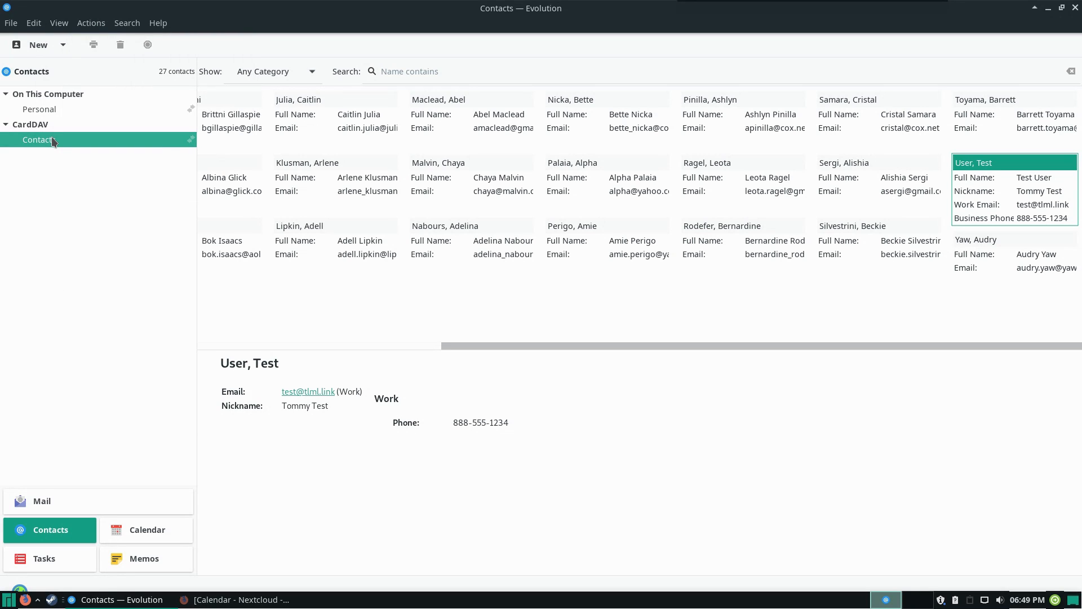
pyautogui.rightClick(52, 140)
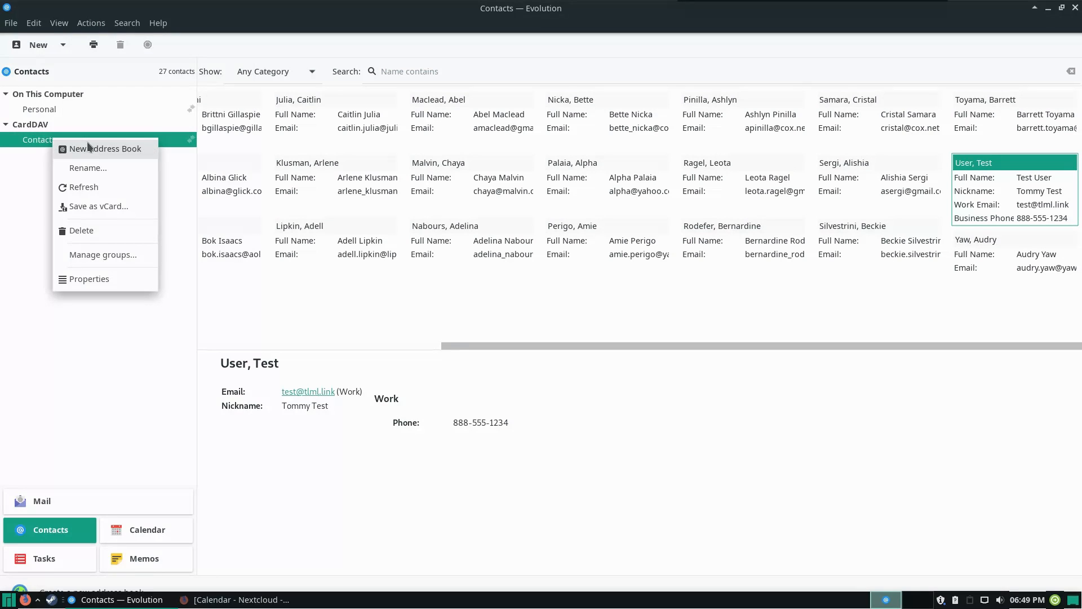
pyautogui.click(100, 205)
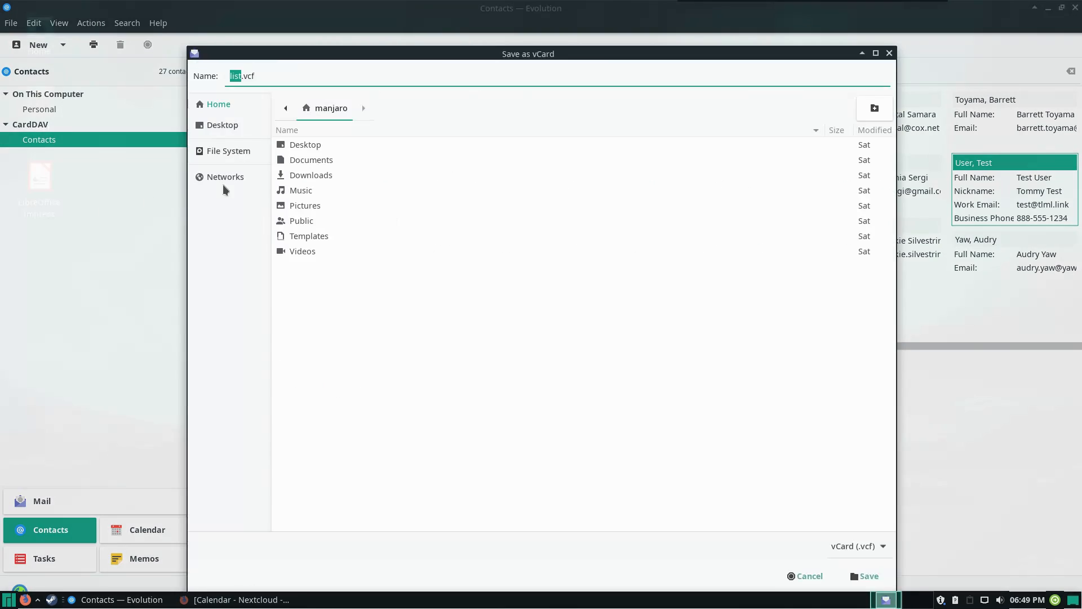
pyautogui.click(321, 147)
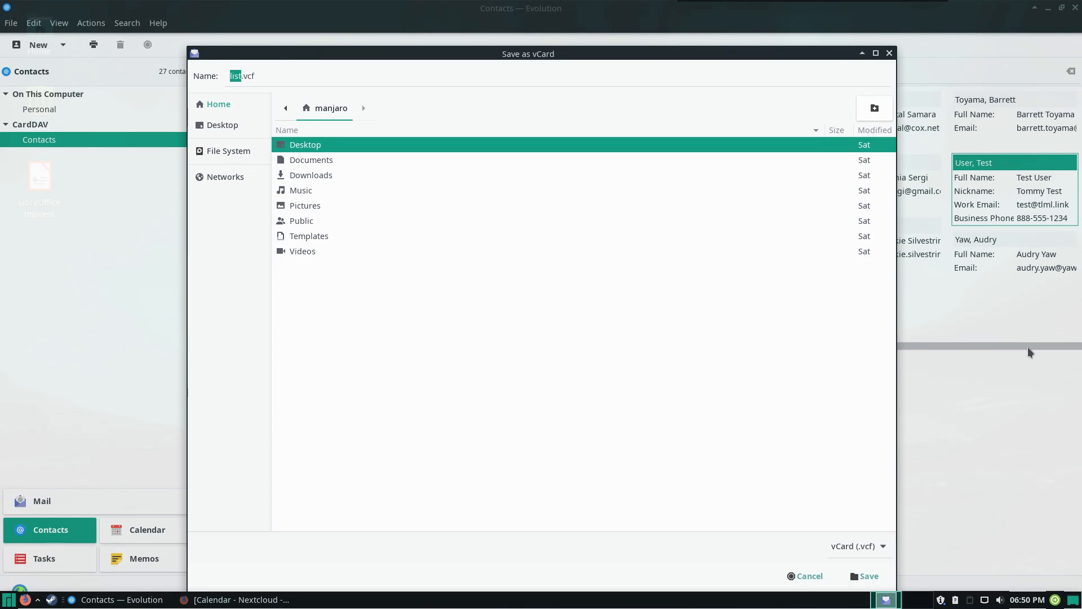
# Switch to the browser showing Nextcloud Calendar
pyautogui.click(265, 599)
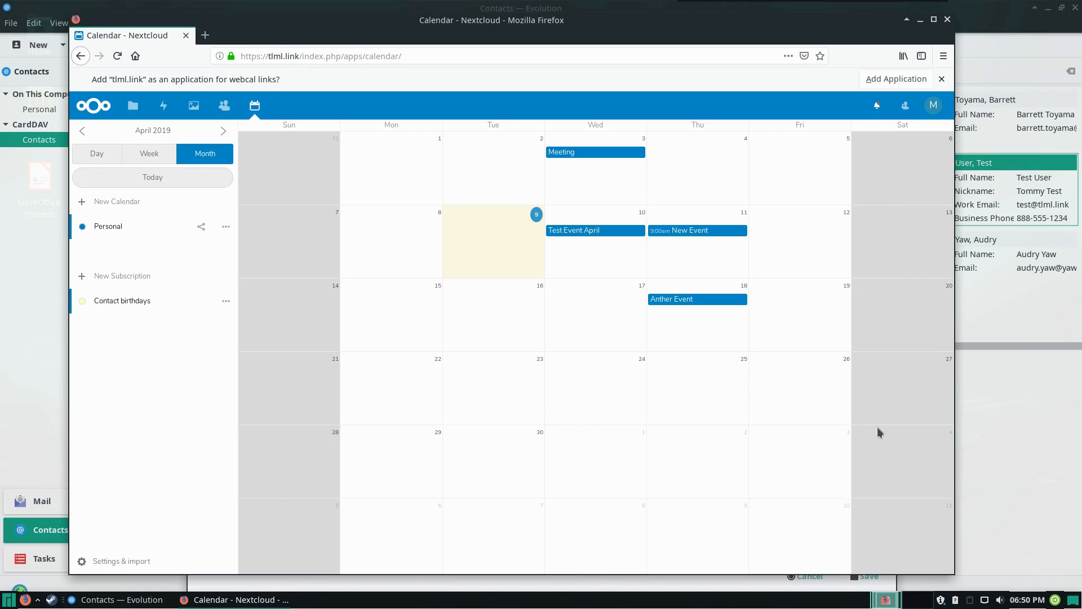